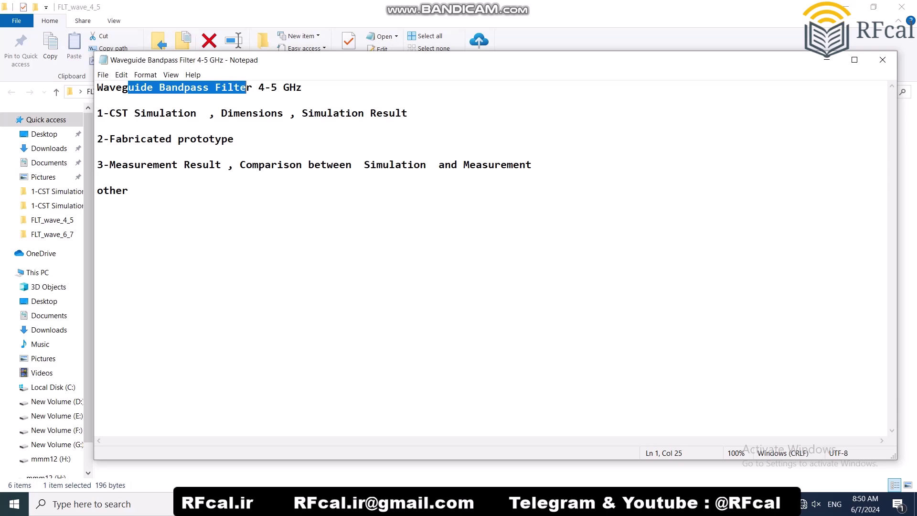
Review the outline of simulation, prototype and measurement topics in the Waveguide Bandpass Filter 4-5 GHz note, and minimize it.
{"action": "left_click_drag", "start_coordinate": [115, 114], "coordinate": [402, 113]}
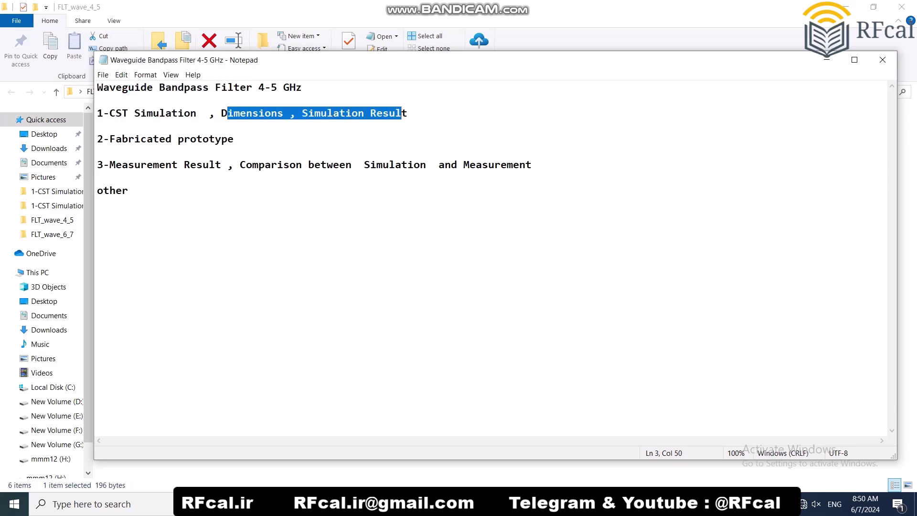
{"action": "left_click_drag", "start_coordinate": [121, 139], "coordinate": [221, 139]}
{"action": "left_click_drag", "start_coordinate": [128, 164], "coordinate": [514, 164]}
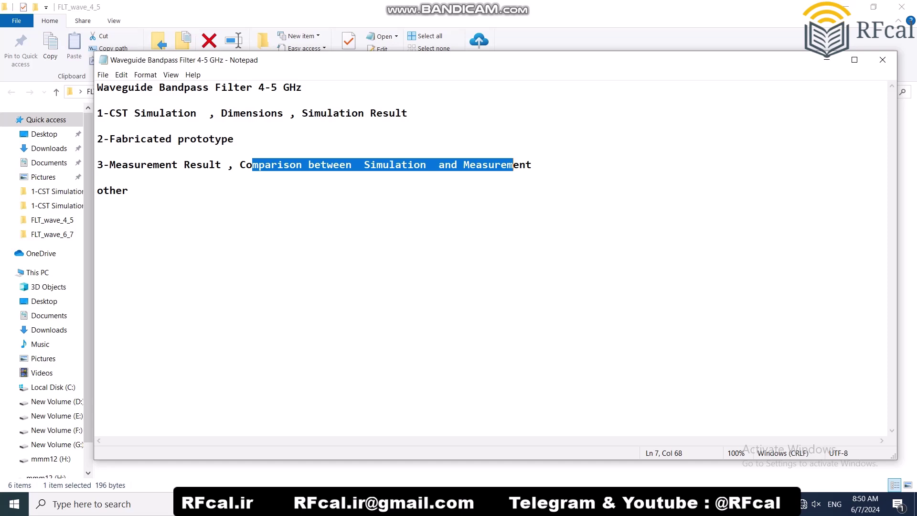
{"action": "left_click", "coordinate": [507, 164]}
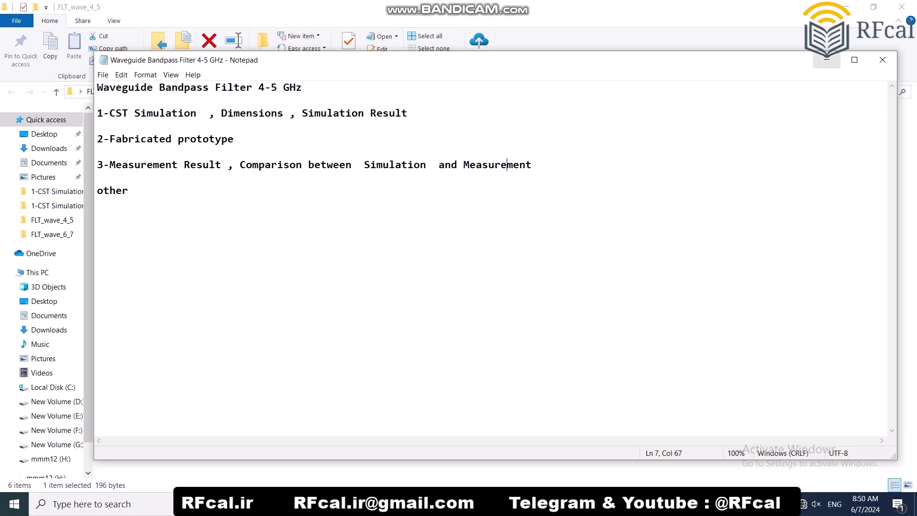
{"action": "left_click", "coordinate": [827, 60]}
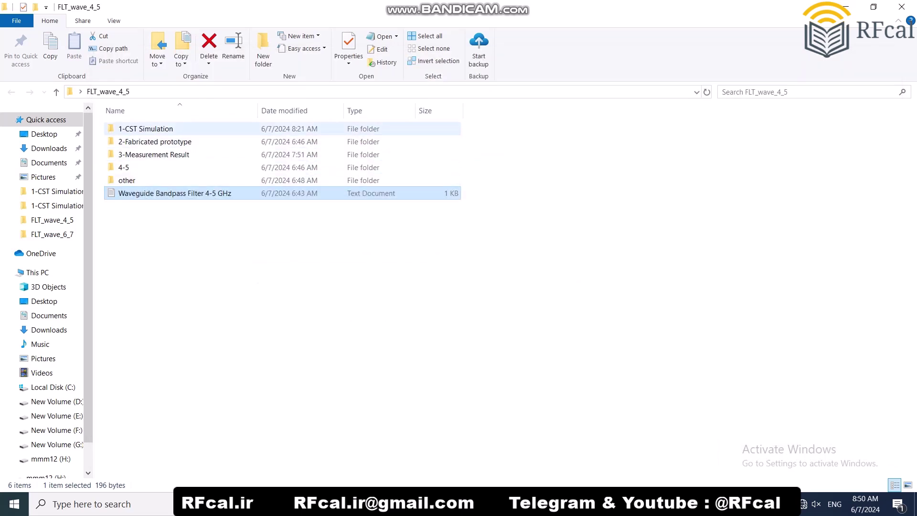
Open the FLT_Wave_4-5_built CST Studio project from the 1-CST Simulation folder.
{"action": "left_click", "coordinate": [145, 129]}
{"action": "double_click", "coordinate": [145, 128]}
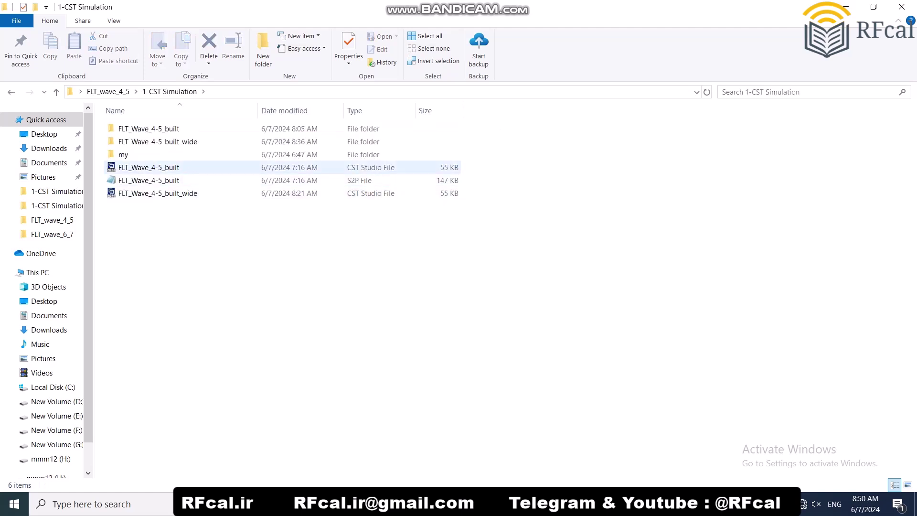
{"action": "left_click", "coordinate": [148, 168]}
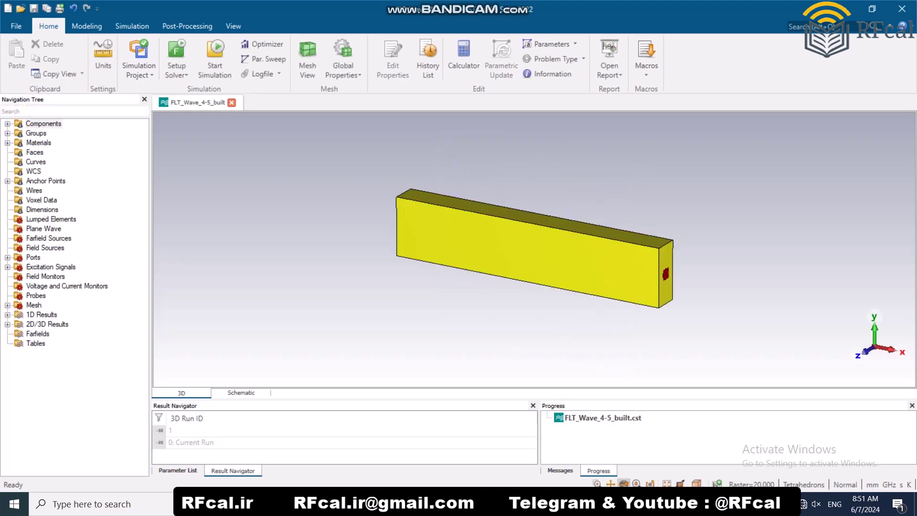
Add a length dimension along the lower long edge of the filter body, placed below the front face.
{"action": "left_click_drag", "start_coordinate": [633, 272], "coordinate": [157, 288]}
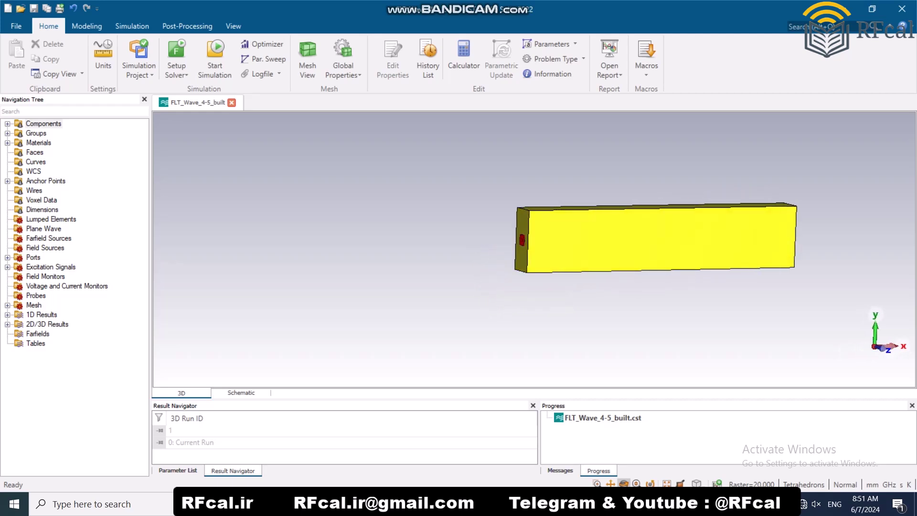
{"action": "left_click_drag", "start_coordinate": [573, 248], "coordinate": [550, 249]}
{"action": "scroll", "coordinate": [731, 215], "scroll_direction": "down", "scroll_amount": 2}
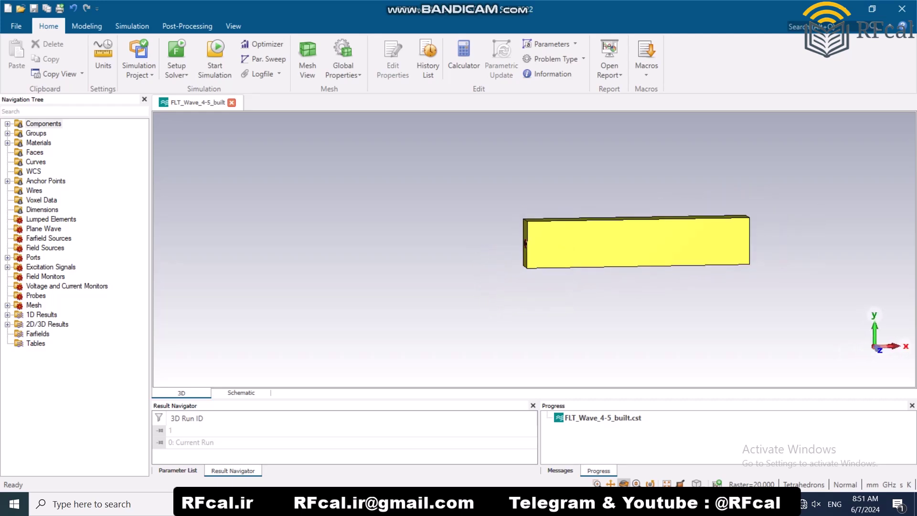
{"action": "scroll", "coordinate": [731, 214], "scroll_direction": "up", "scroll_amount": 5}
{"action": "key", "text": "space"}
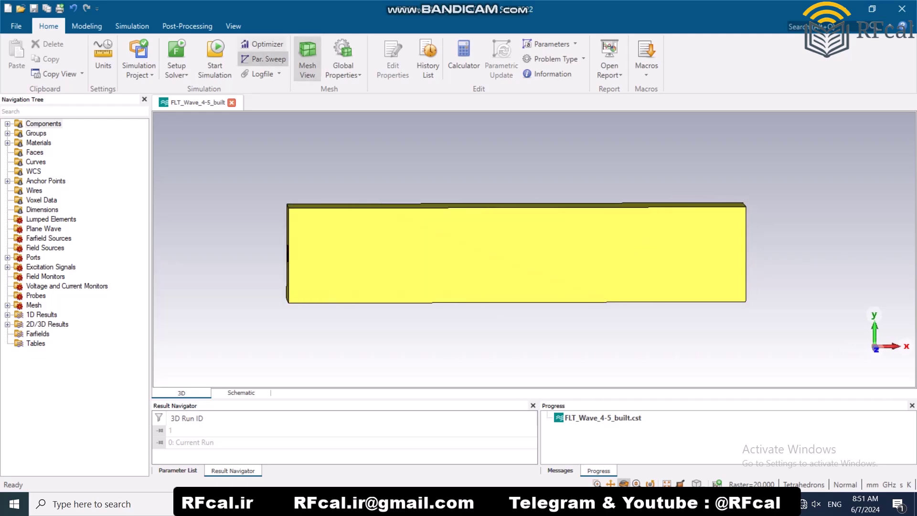
{"action": "left_click", "coordinate": [233, 26]}
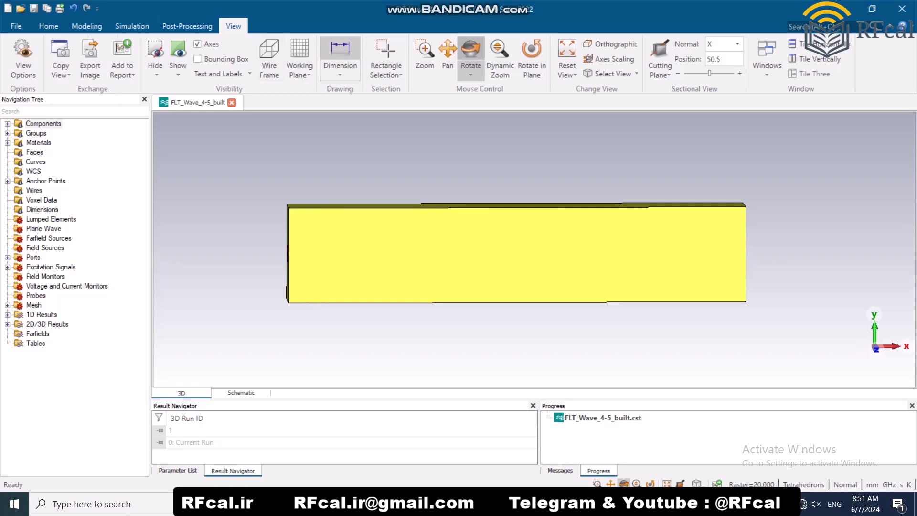
{"action": "left_click", "coordinate": [340, 53]}
{"action": "left_click", "coordinate": [516, 301]}
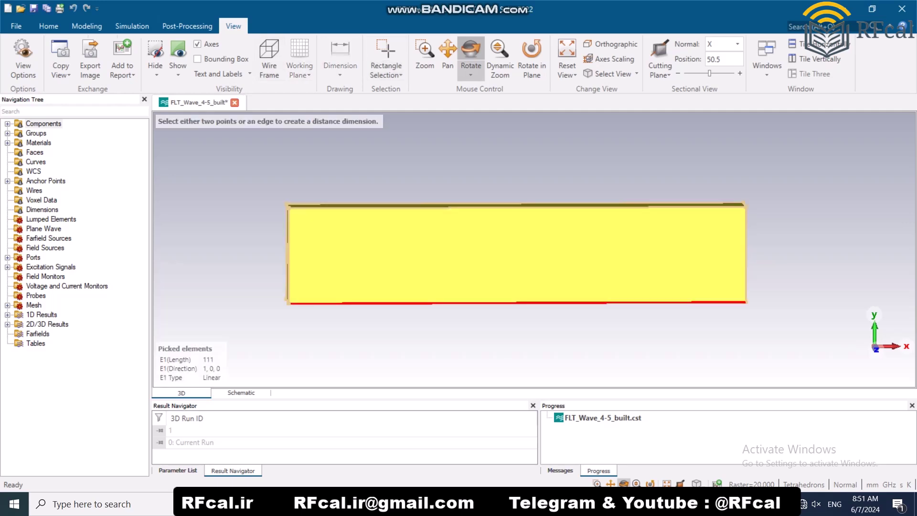
{"action": "key", "text": "Return"}
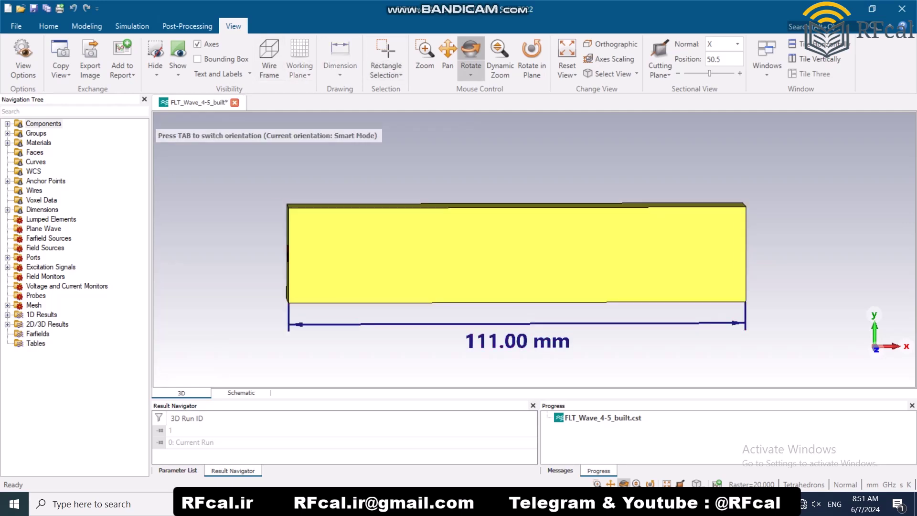
{"action": "key", "text": "Escape"}
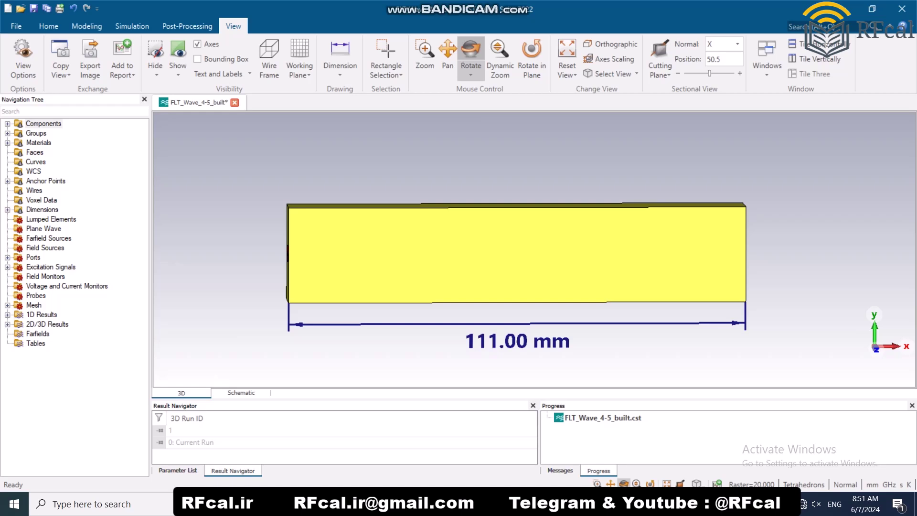
Dimension the height and width of the filter's end face, placing them beside and below the face.
{"action": "left_click_drag", "start_coordinate": [549, 245], "coordinate": [514, 217]}
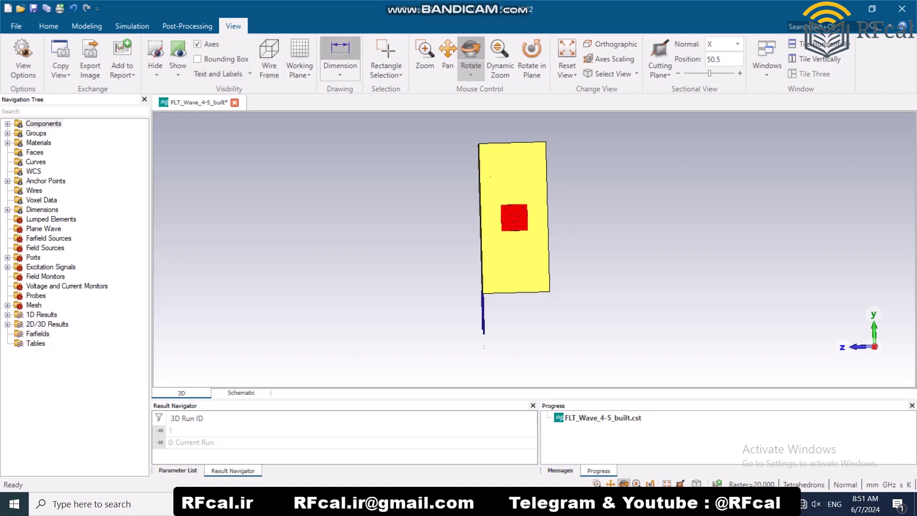
{"action": "left_click", "coordinate": [340, 57]}
{"action": "left_click", "coordinate": [548, 218]}
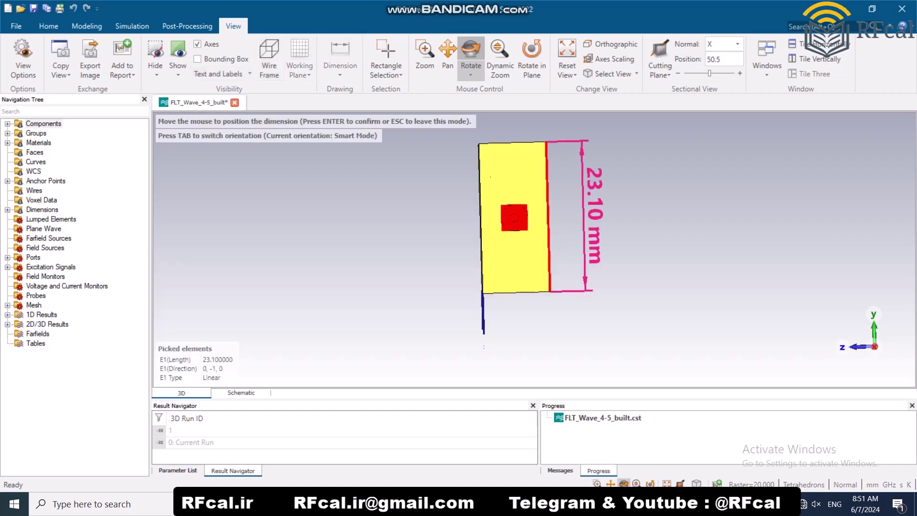
{"action": "left_click", "coordinate": [585, 217]}
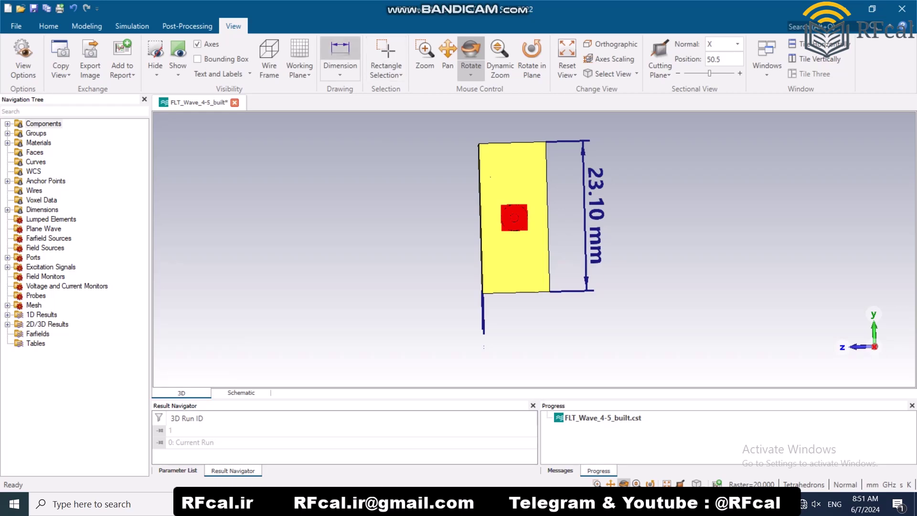
{"action": "left_click", "coordinate": [515, 291]}
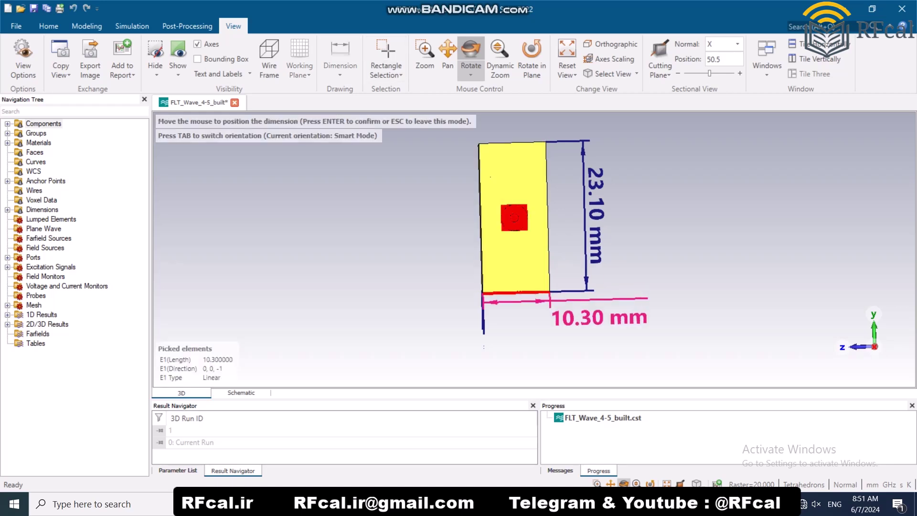
{"action": "key", "text": "Return"}
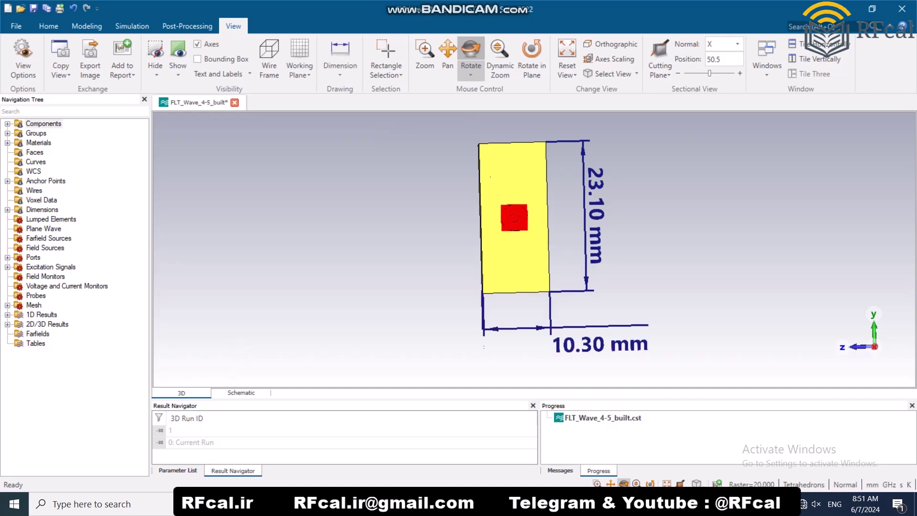
Display the S-Parameters from the 1D results and examine the S1,1 and S2,2 reflection ripples across the passband.
{"action": "left_click_drag", "start_coordinate": [514, 218], "coordinate": [475, 264]}
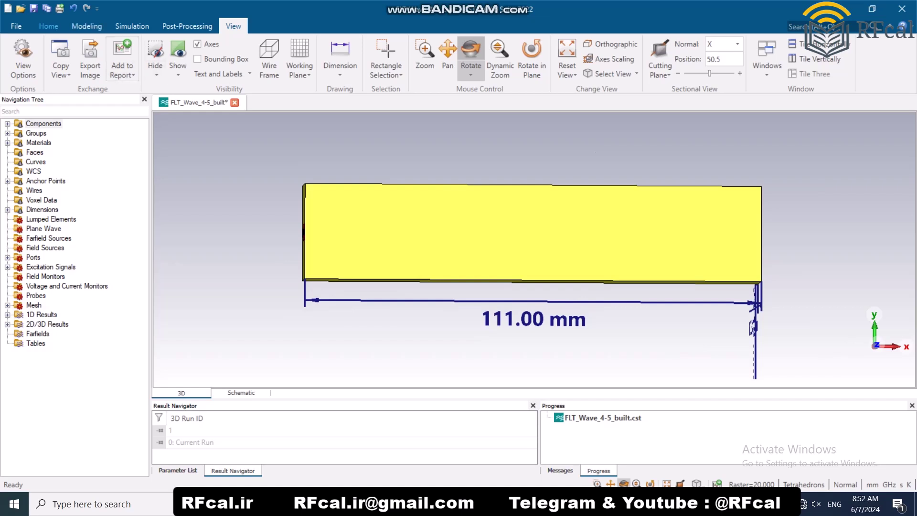
{"action": "left_click", "coordinate": [48, 25]}
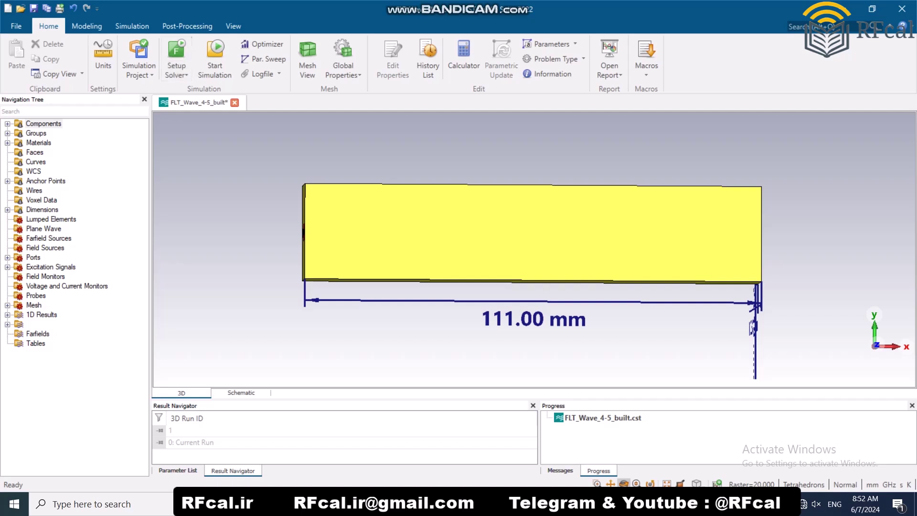
{"action": "left_click", "coordinate": [56, 324]}
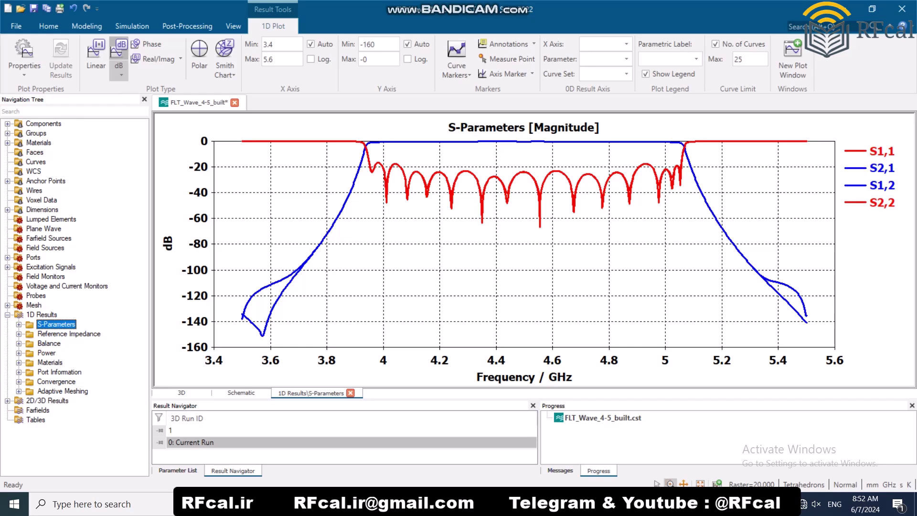
{"action": "left_click_drag", "start_coordinate": [698, 157], "coordinate": [345, 170]}
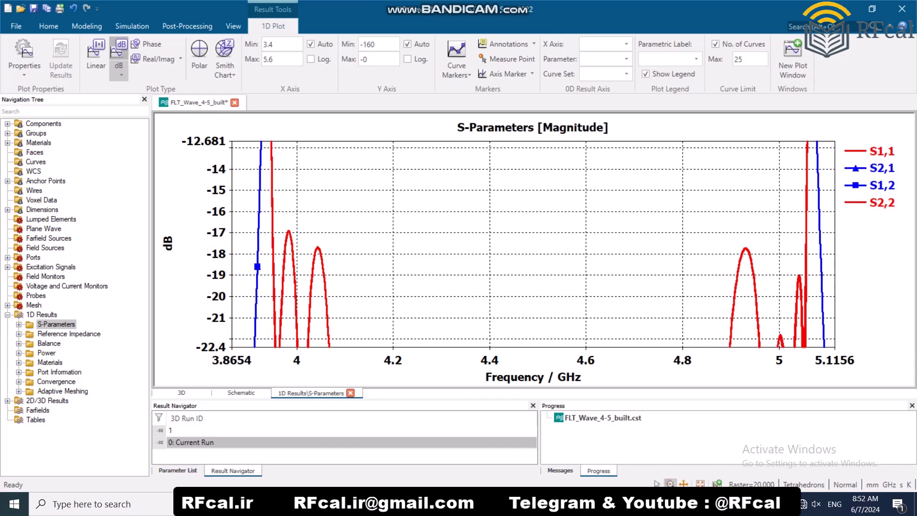
{"action": "scroll", "coordinate": [532, 210], "scroll_direction": "down", "scroll_amount": 20}
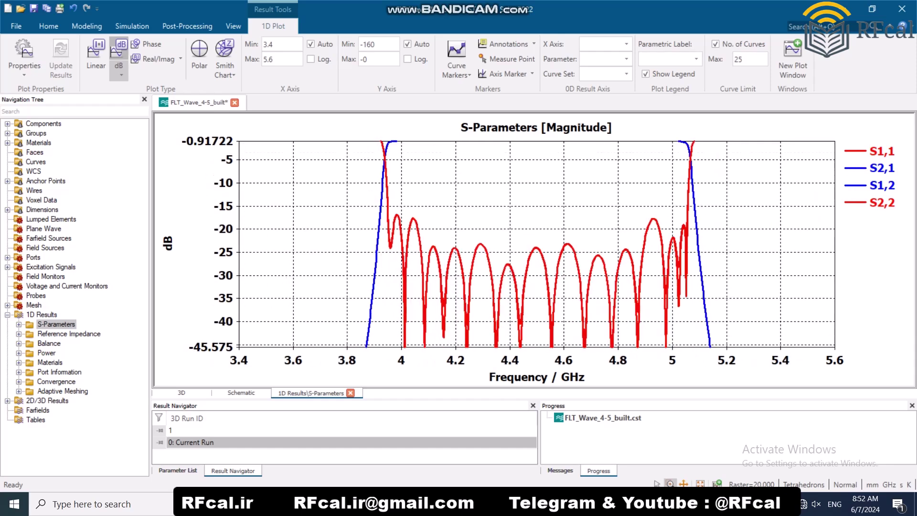
{"action": "scroll", "coordinate": [533, 211], "scroll_direction": "down", "scroll_amount": 2}
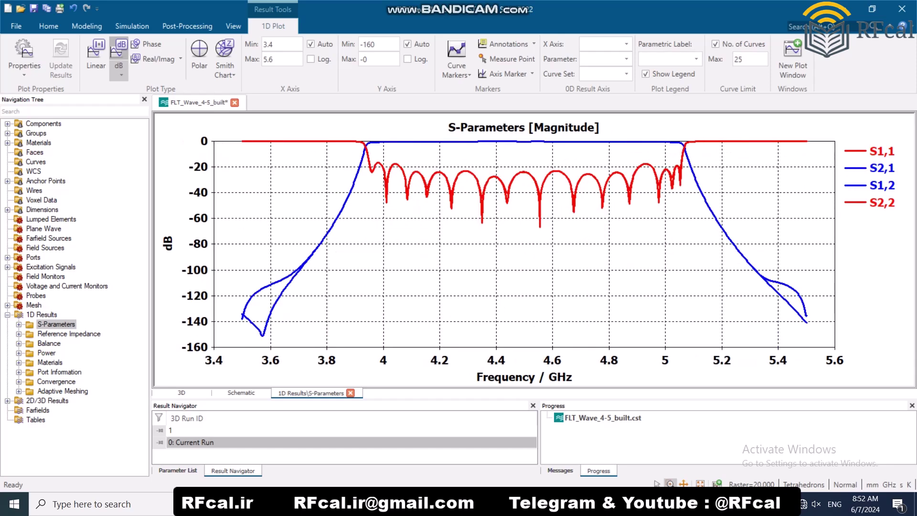
Examine the S2,1 insertion loss near 0 dB across the passband and at the lower and upper band edges.
{"action": "left_click_drag", "start_coordinate": [705, 134], "coordinate": [355, 145]}
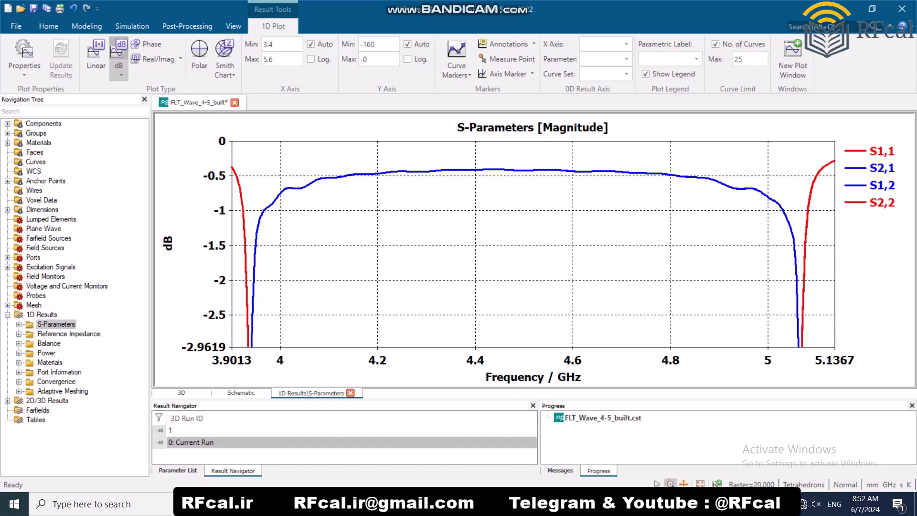
{"action": "scroll", "coordinate": [657, 219], "scroll_direction": "down", "scroll_amount": 10}
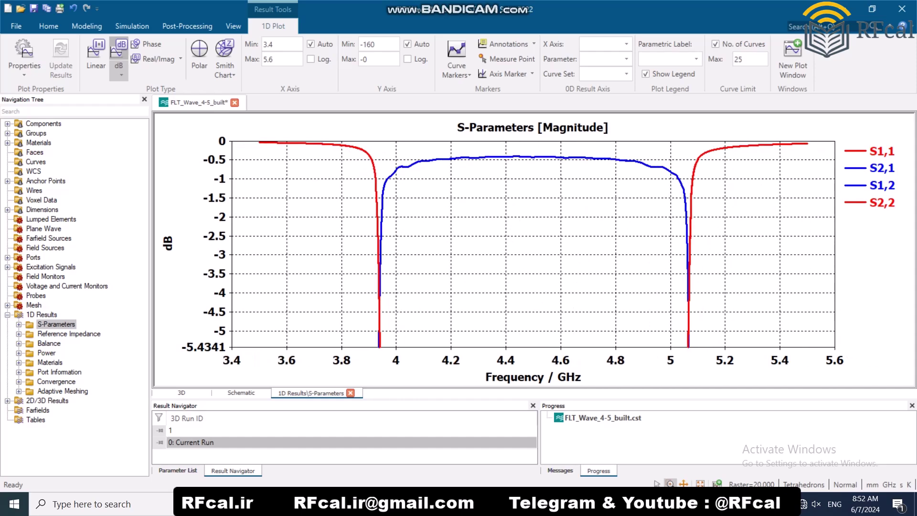
{"action": "scroll", "coordinate": [533, 243], "scroll_direction": "down", "scroll_amount": 8}
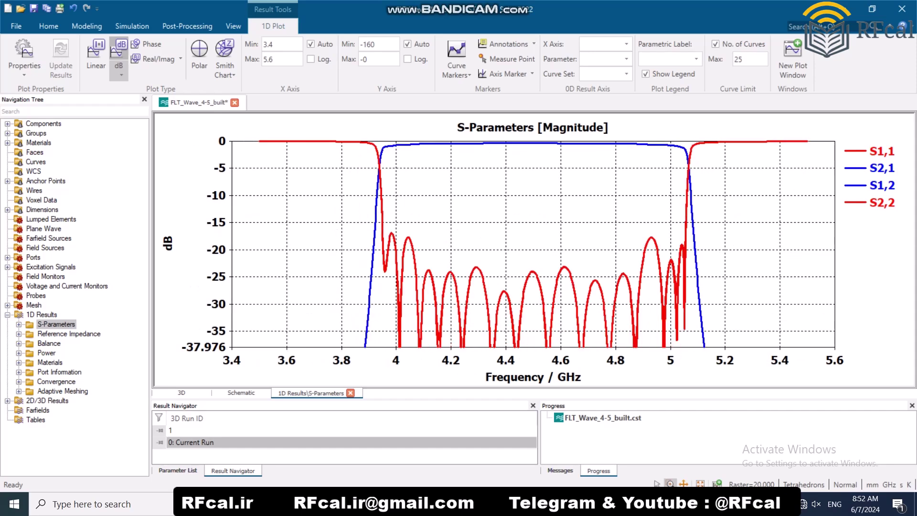
{"action": "left_click_drag", "start_coordinate": [406, 143], "coordinate": [365, 158]}
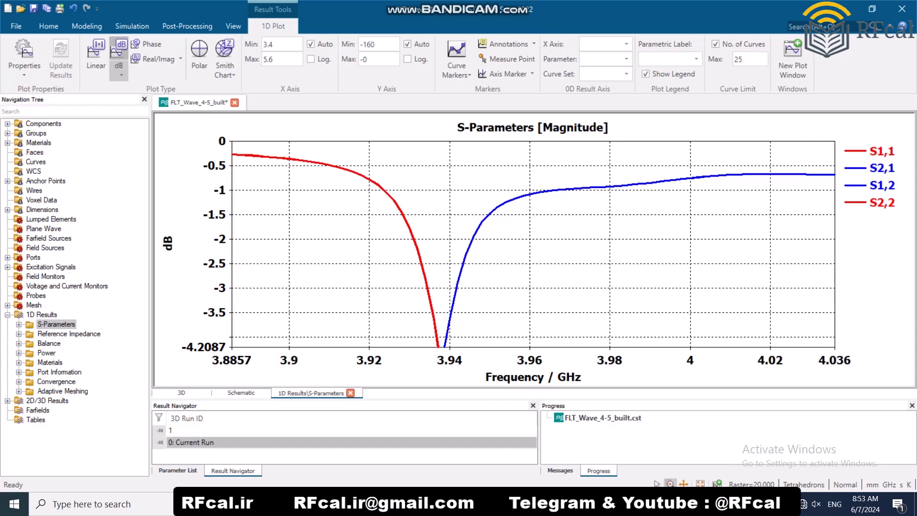
{"action": "scroll", "coordinate": [386, 194], "scroll_direction": "down", "scroll_amount": 15}
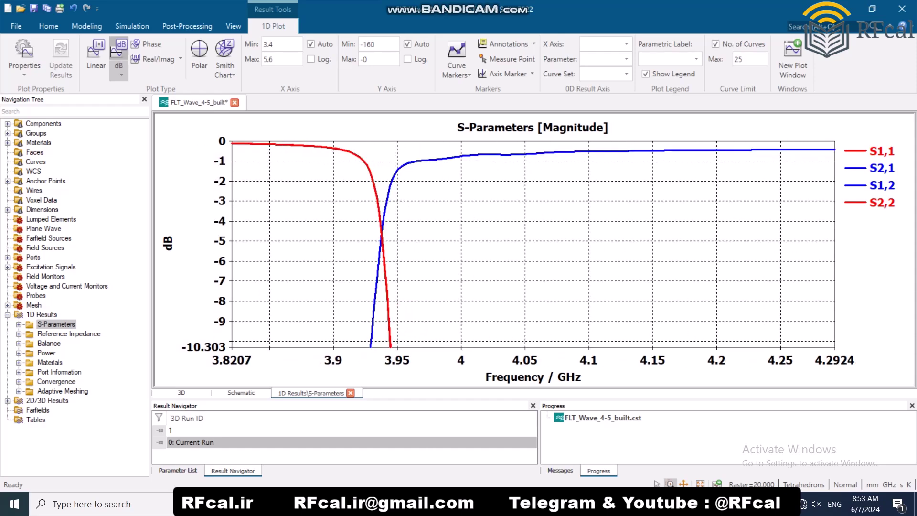
{"action": "scroll", "coordinate": [387, 194], "scroll_direction": "down", "scroll_amount": 3}
{"action": "left_click_drag", "start_coordinate": [658, 139], "coordinate": [712, 167]}
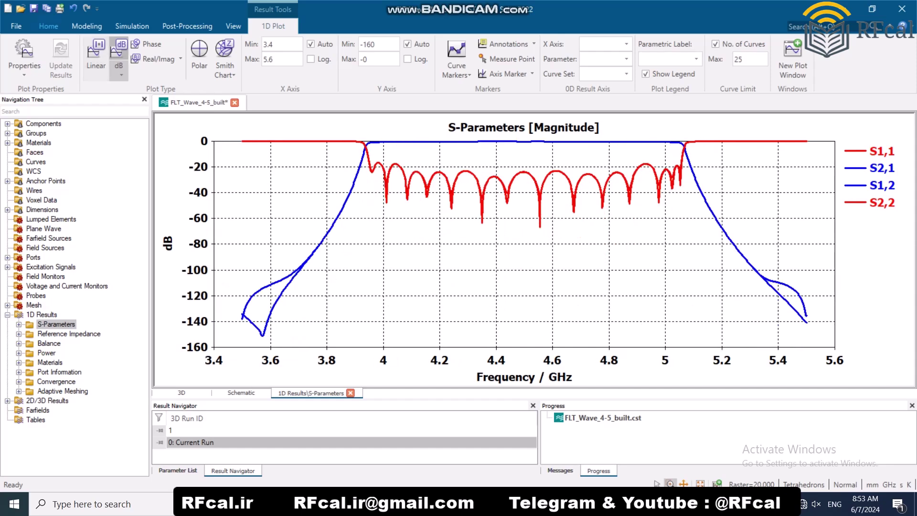
Save the FLT_Wave_4-5_built project and close it.
{"action": "key", "text": "ctrl+s"}
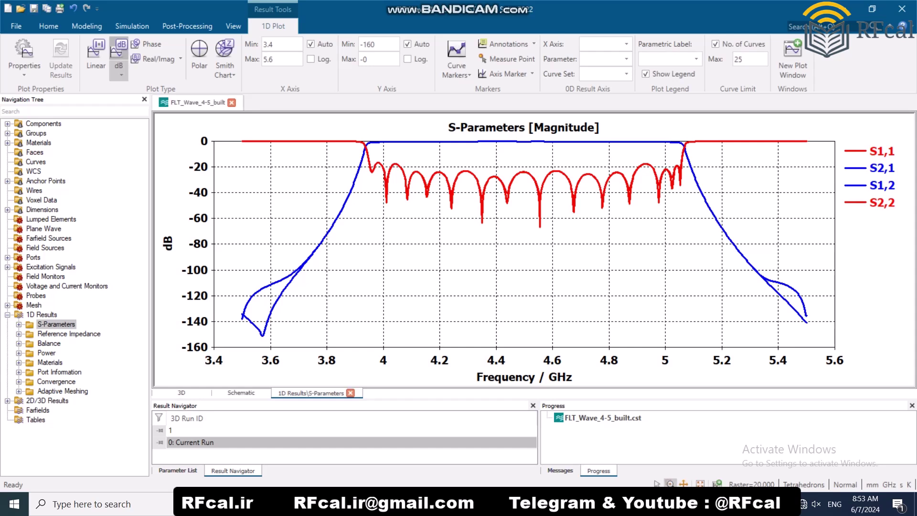
{"action": "left_click", "coordinate": [901, 9]}
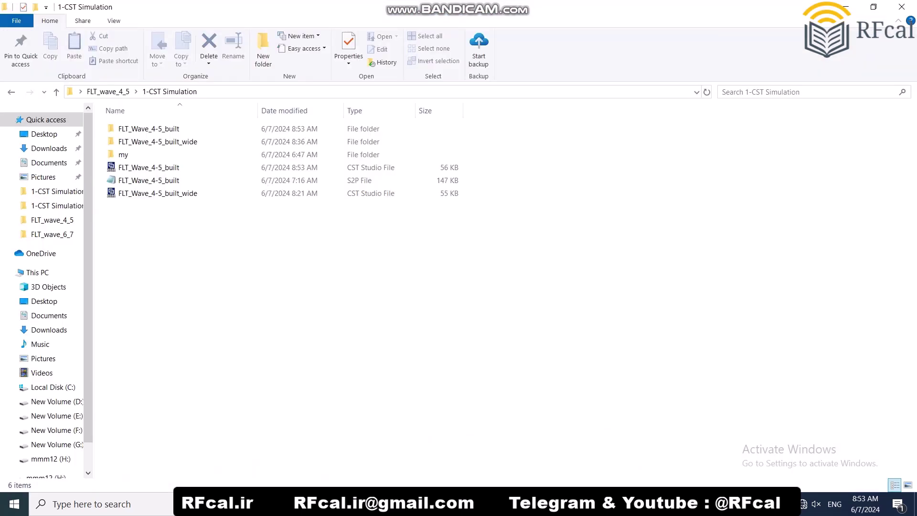
Open the FLT_Wave_4-5_built_wide project, view its S-Parameters, and return to the 1-CST Simulation folder in File Explorer.
{"action": "left_click", "coordinate": [158, 193]}
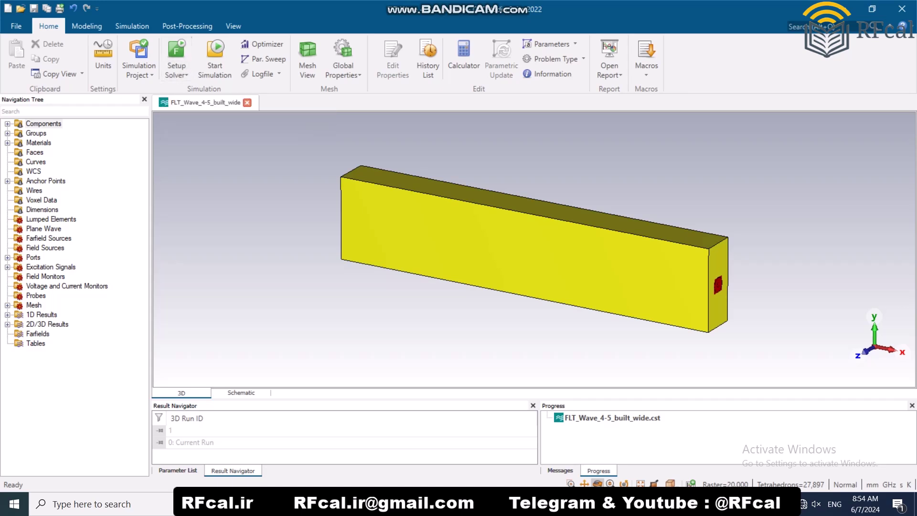
{"action": "left_click", "coordinate": [8, 315]}
{"action": "left_click", "coordinate": [55, 324]}
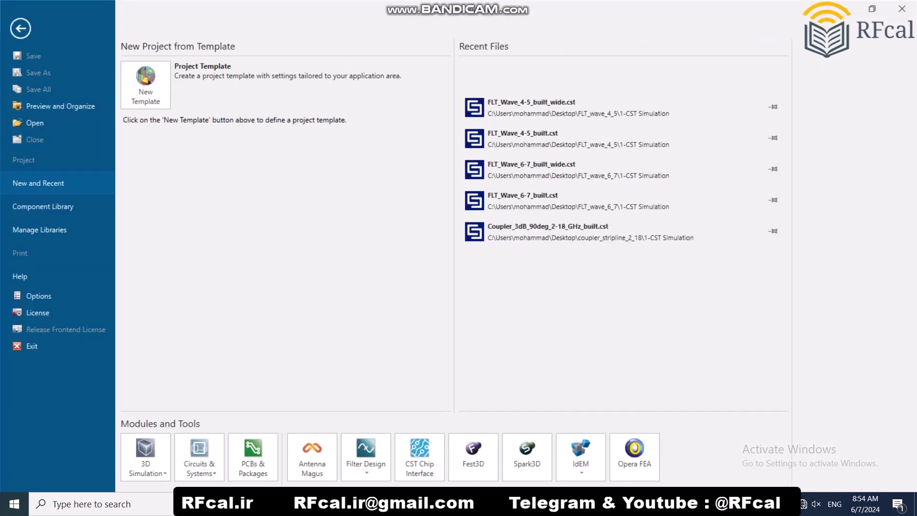
{"action": "key", "text": "alt+Tab"}
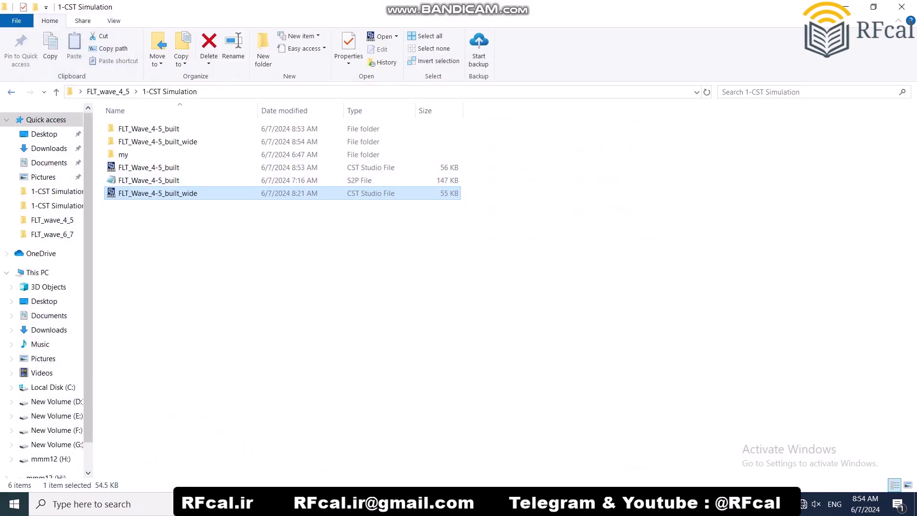
Go up from 1-CST Simulation and open the 2-Fabricated prototype folder.
{"action": "key", "text": "BackSpace"}
{"action": "key", "text": "Down"}
{"action": "key", "text": "Return"}
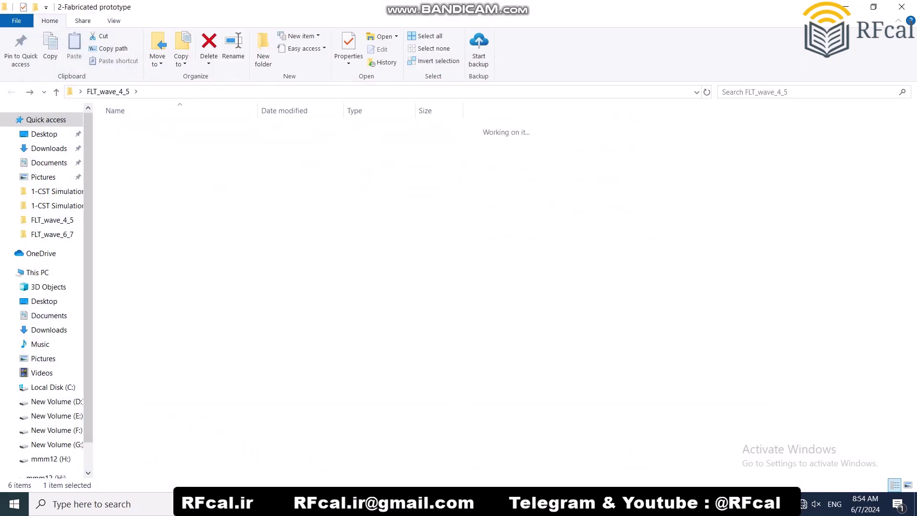
Switch to the Notepad outline and highlight the "Fabricated prototype" heading text.
{"action": "key", "text": "alt+Tab"}
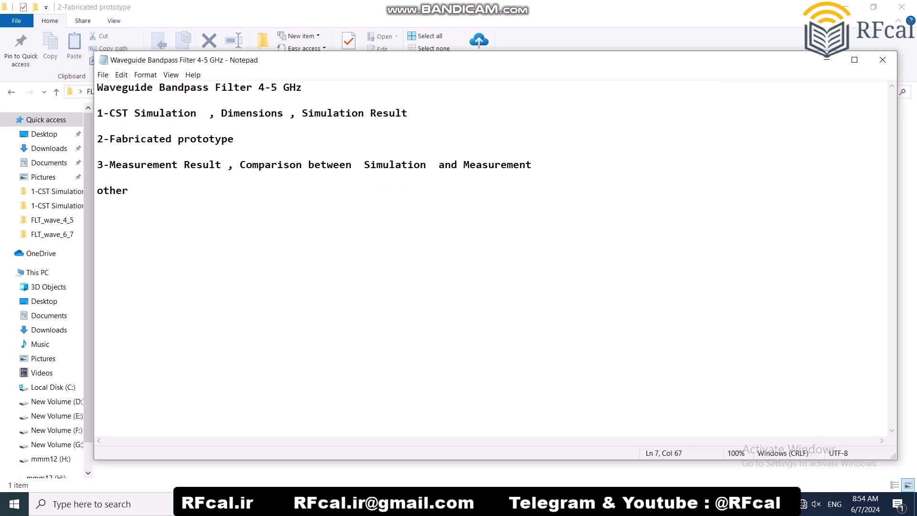
{"action": "key", "text": "shift+Right"}
{"action": "key", "text": "shift+Right"}
{"action": "key", "text": "shift+Right"}
{"action": "key", "text": "shift+Right"}
{"action": "key", "text": "shift+Right"}
{"action": "key", "text": "shift+Right"}
{"action": "key", "text": "shift+Right"}
{"action": "key", "text": "shift+Right"}
{"action": "key", "text": "shift+Right"}
{"action": "key", "text": "shift+Right"}
{"action": "key", "text": "shift+Right"}
{"action": "key", "text": "shift+Right"}
{"action": "key", "text": "shift+Right"}
{"action": "key", "text": "shift+Right"}
{"action": "key", "text": "shift+Right"}
{"action": "key", "text": "shift+Right"}
{"action": "key", "text": "shift+Right"}
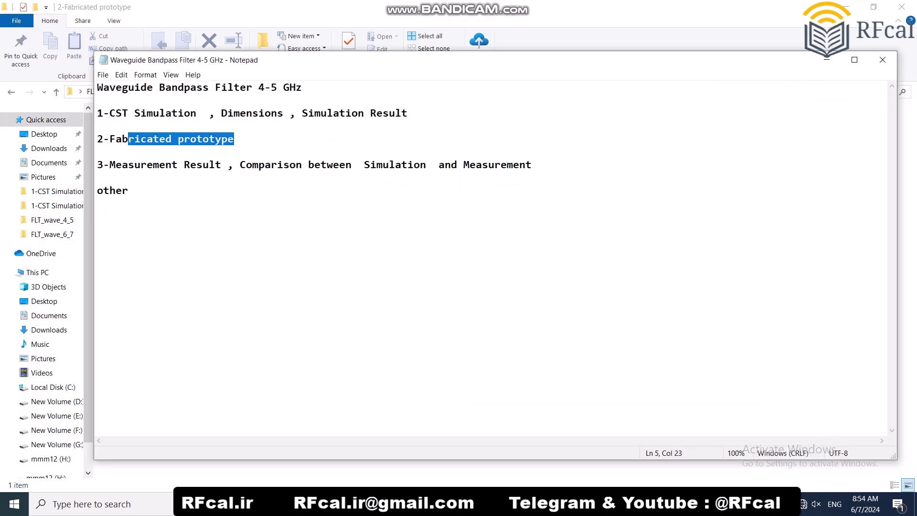
Minimize the outline, view the prototype photo 161557.jpg, and close it.
{"action": "left_click", "coordinate": [827, 59]}
{"action": "double_click", "coordinate": [135, 126]}
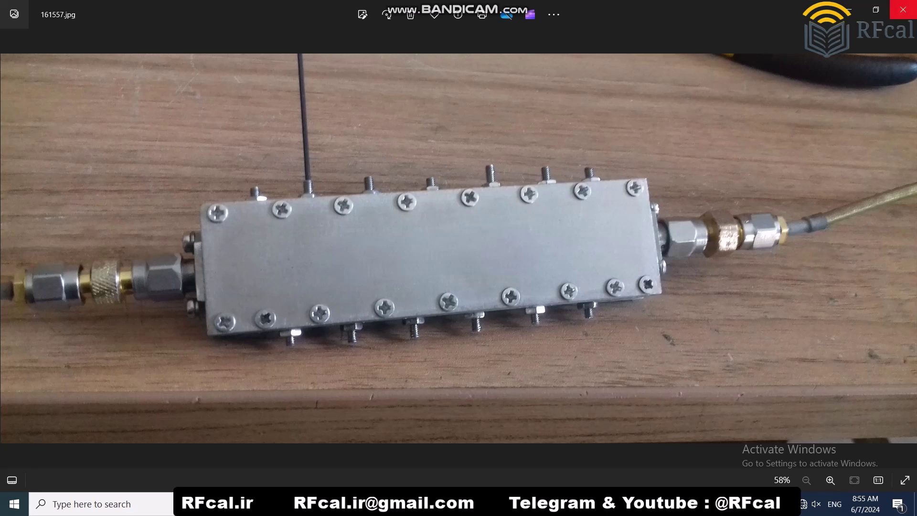
{"action": "left_click", "coordinate": [902, 9]}
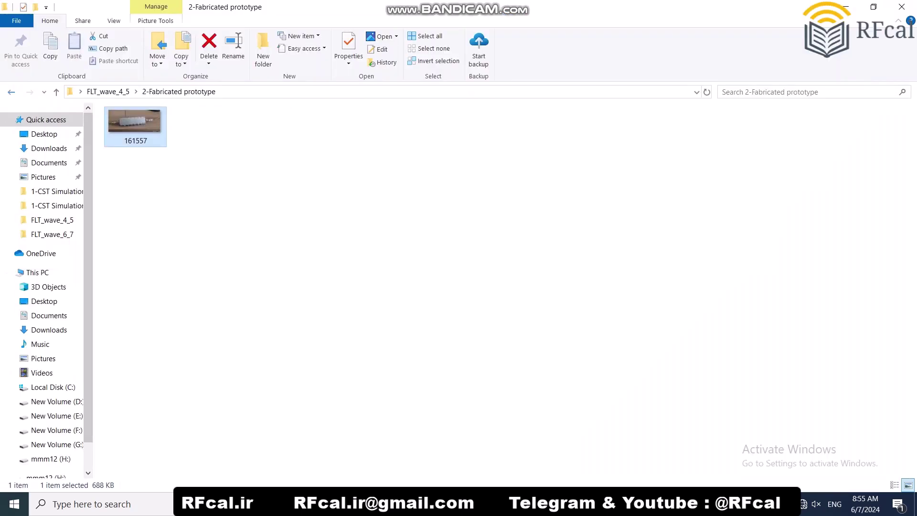
Open the 3-Measurement Result folder in FLT_wave_4_5 and select the plottt MATLAB script.
{"action": "key", "text": "BackSpace"}
{"action": "left_click", "coordinate": [154, 154]}
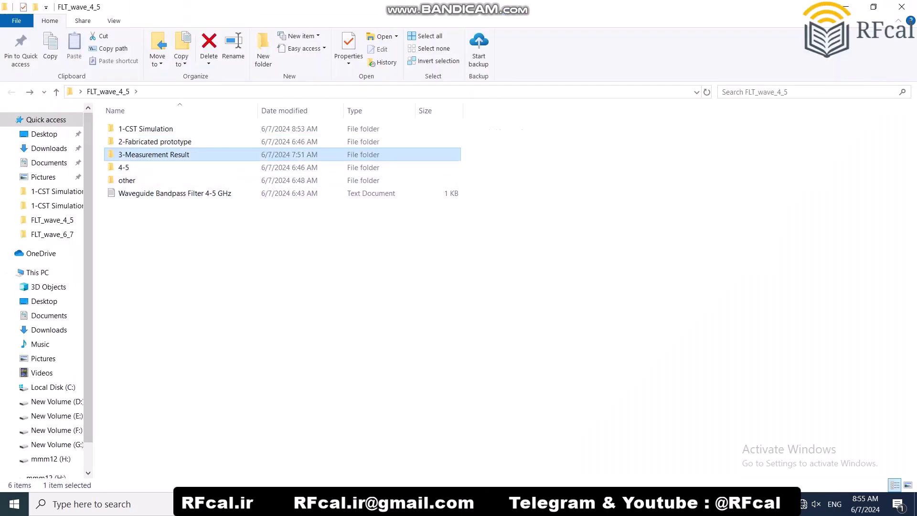
{"action": "key", "text": "Return"}
{"action": "left_click", "coordinate": [127, 167]}
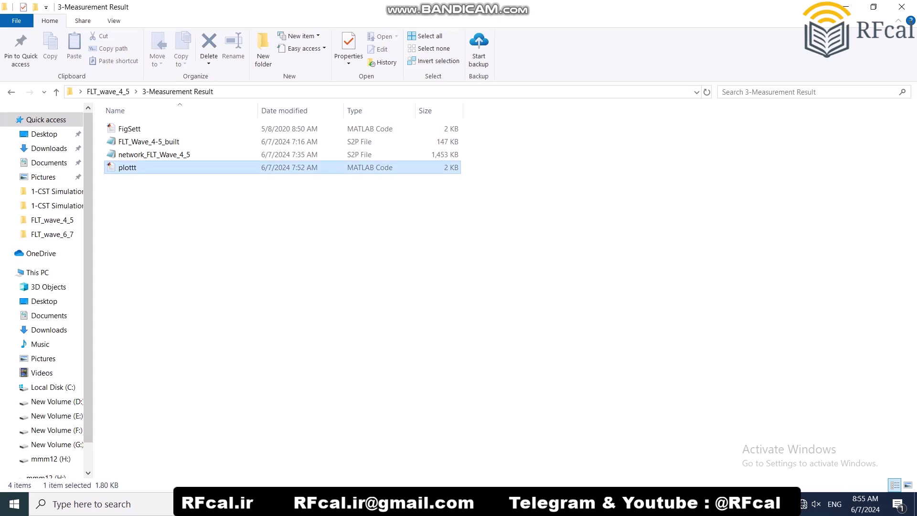
Highlight the "Measurement Result, Comparison between Simulation and Measurement" line in the Notepad outline, and minimize the outline.
{"action": "key", "text": "alt+Tab"}
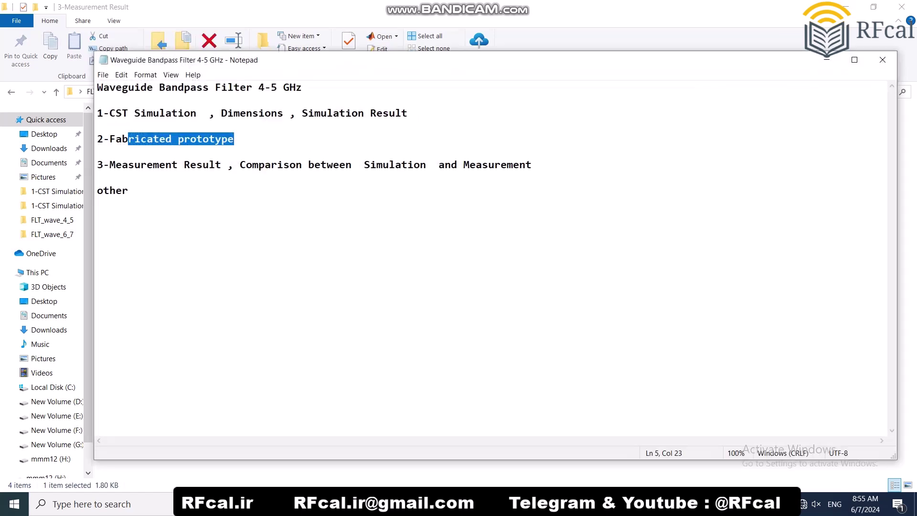
{"action": "left_click_drag", "start_coordinate": [196, 164], "coordinate": [221, 164]}
{"action": "left_click", "coordinate": [135, 164]}
{"action": "left_click_drag", "start_coordinate": [115, 164], "coordinate": [532, 164]}
{"action": "left_click", "coordinate": [203, 164]}
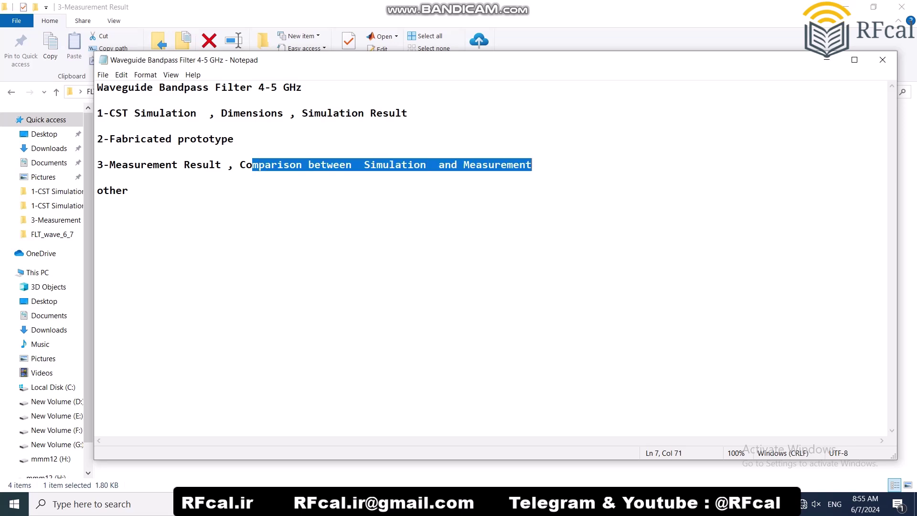
{"action": "left_click", "coordinate": [520, 165]}
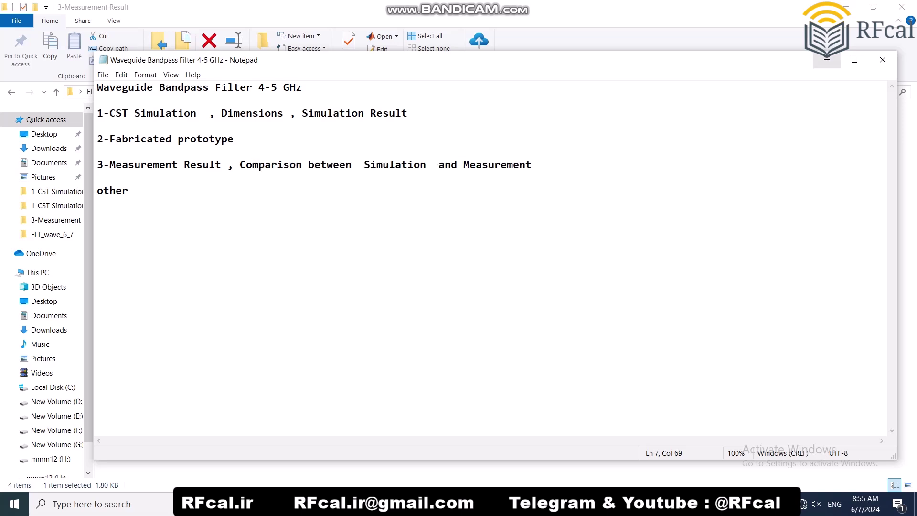
{"action": "left_click", "coordinate": [826, 58]}
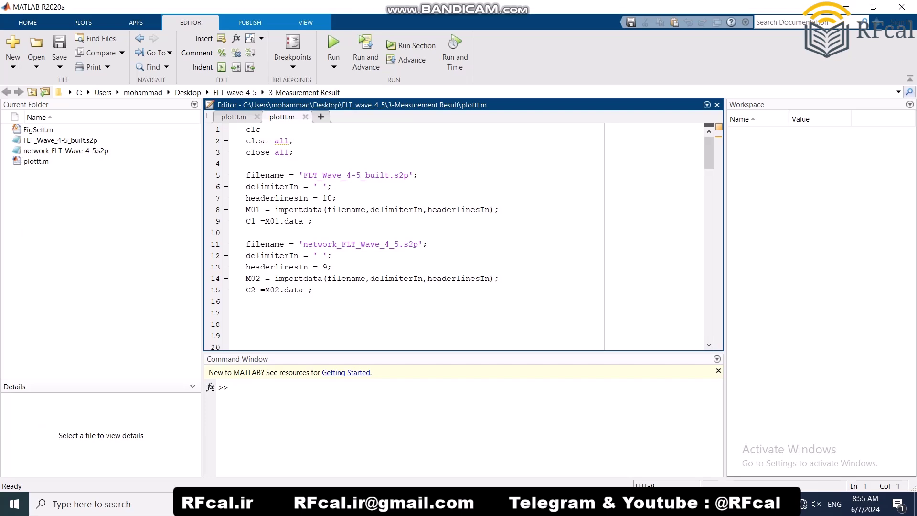
Point out the FLT_Wave_4-5_built.s2p and network_FLT_Wave_4_5.s2p files in the plottt.m code and in MATLAB's current folder.
{"action": "left_click_drag", "start_coordinate": [308, 174], "coordinate": [365, 176]}
{"action": "left_click", "coordinate": [375, 175]}
{"action": "left_click_drag", "start_coordinate": [308, 244], "coordinate": [414, 244]}
{"action": "left_click", "coordinate": [370, 243]}
{"action": "left_click", "coordinate": [60, 140]}
{"action": "left_click", "coordinate": [66, 150]}
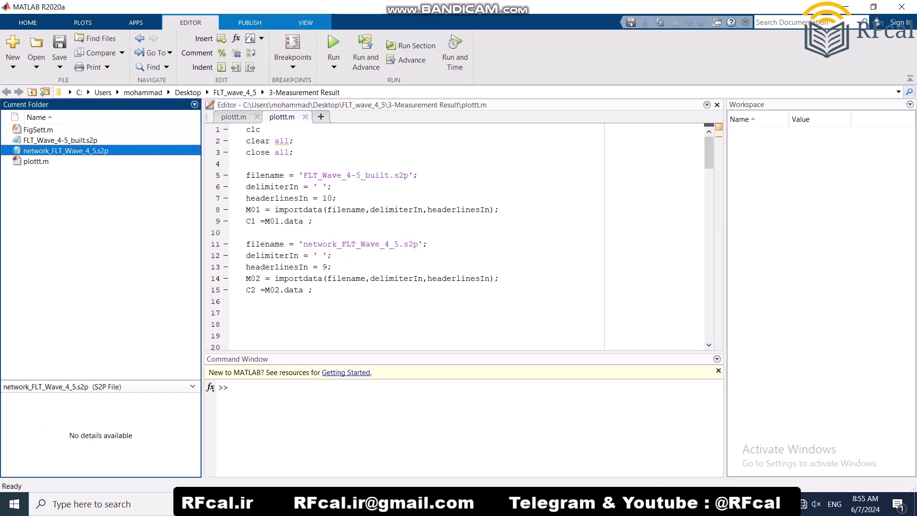
Switch to File Explorer and open the network_FLT_Wave_4_5 S2P file in Notepad++.
{"action": "key", "text": "alt+Tab"}
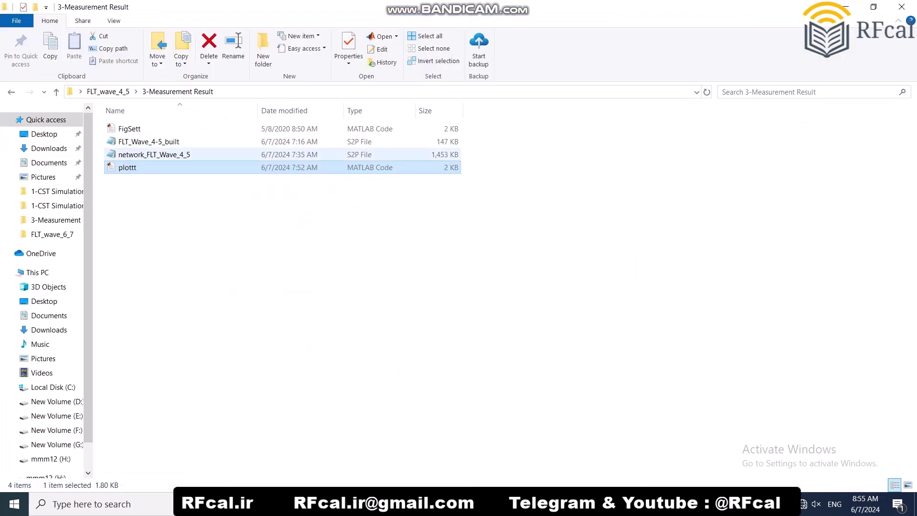
{"action": "left_click", "coordinate": [168, 154]}
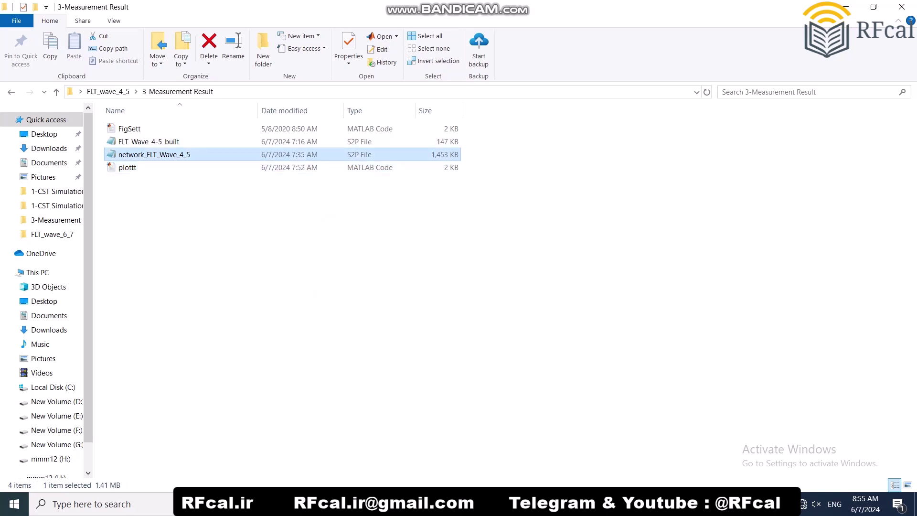
{"action": "right_click", "coordinate": [168, 153]}
{"action": "left_click", "coordinate": [221, 203]}
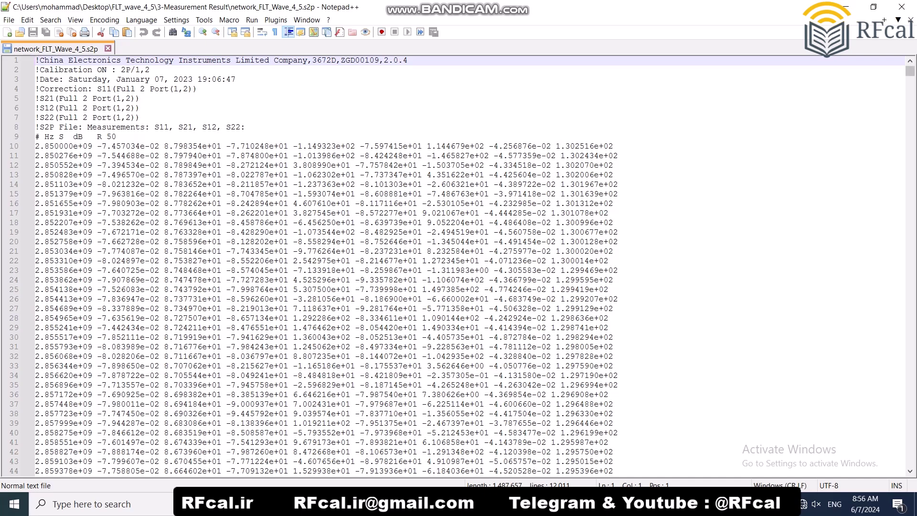
Examine the measured S-parameter data through the end of the file, return to its header, and close Notepad++.
{"action": "left_click_drag", "start_coordinate": [910, 71], "coordinate": [910, 457]}
{"action": "scroll", "coordinate": [453, 266], "scroll_direction": "down", "scroll_amount": 12}
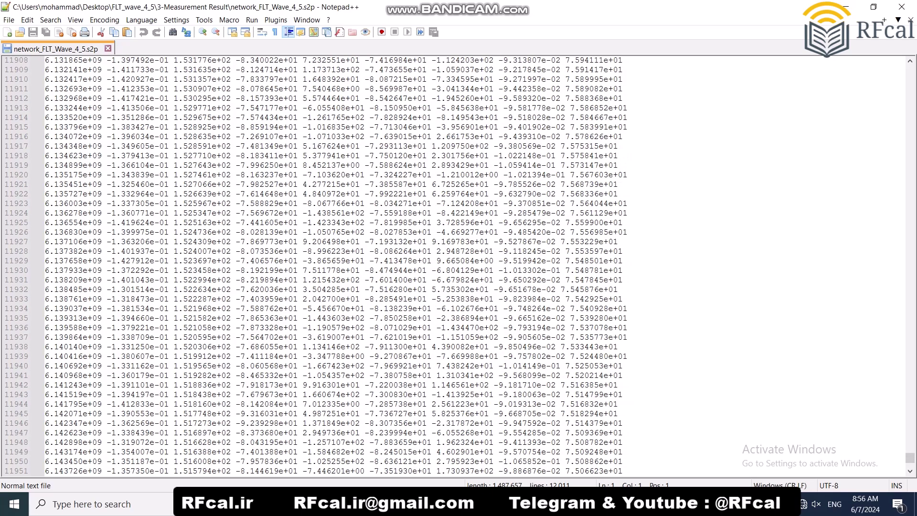
{"action": "scroll", "coordinate": [454, 265], "scroll_direction": "down", "scroll_amount": 17}
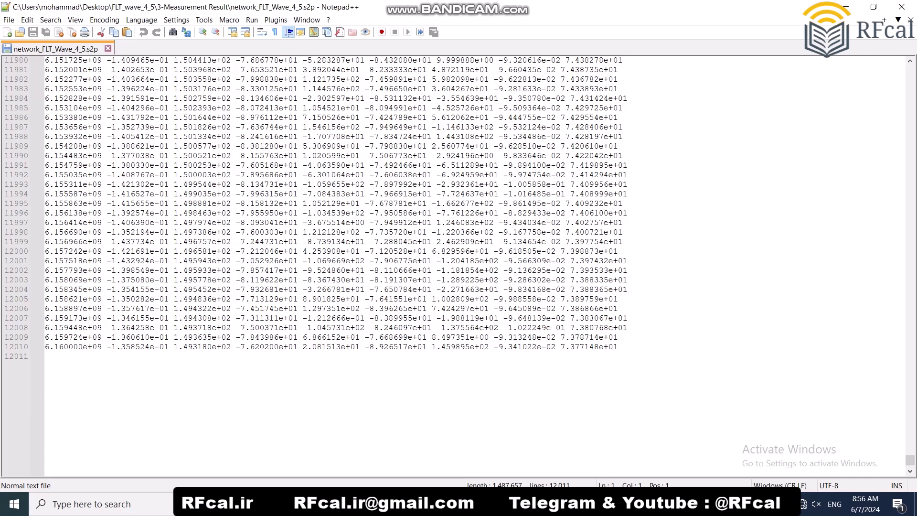
{"action": "left_click_drag", "start_coordinate": [910, 459], "coordinate": [910, 71]}
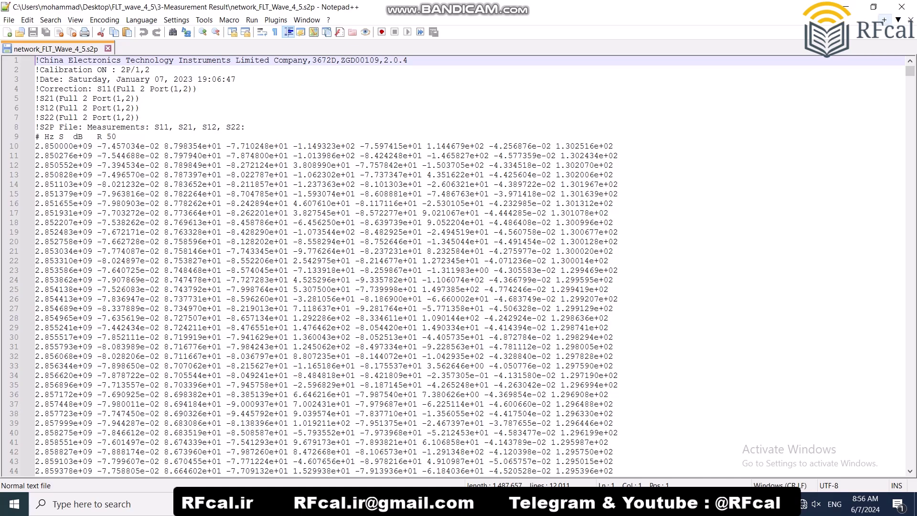
{"action": "left_click", "coordinate": [901, 6]}
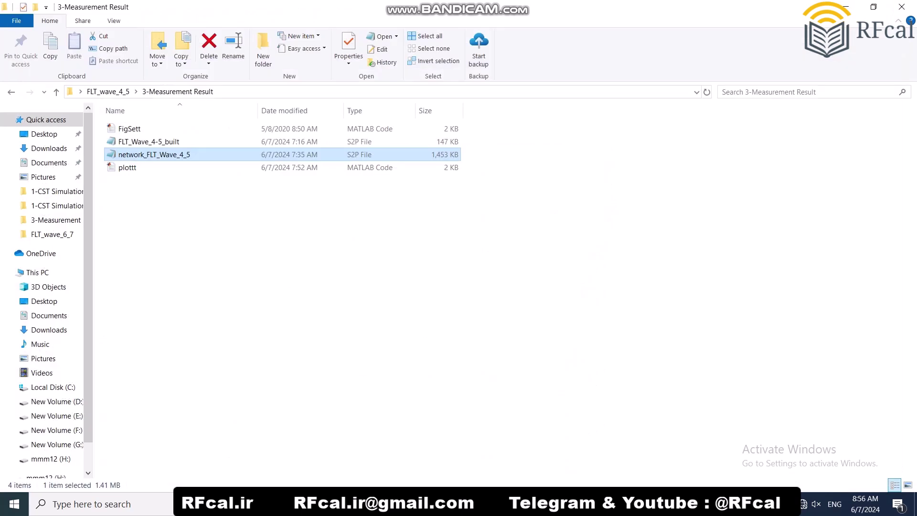
Switch to MATLAB, run plottt.m, and maximize the S21 comparison figure.
{"action": "key", "text": "alt+Tab"}
{"action": "left_click", "coordinate": [334, 47]}
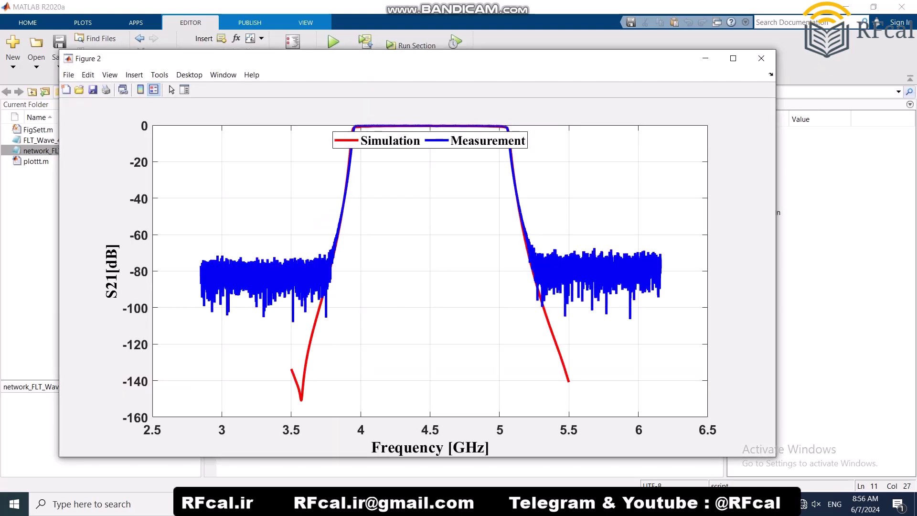
{"action": "left_click", "coordinate": [733, 58]}
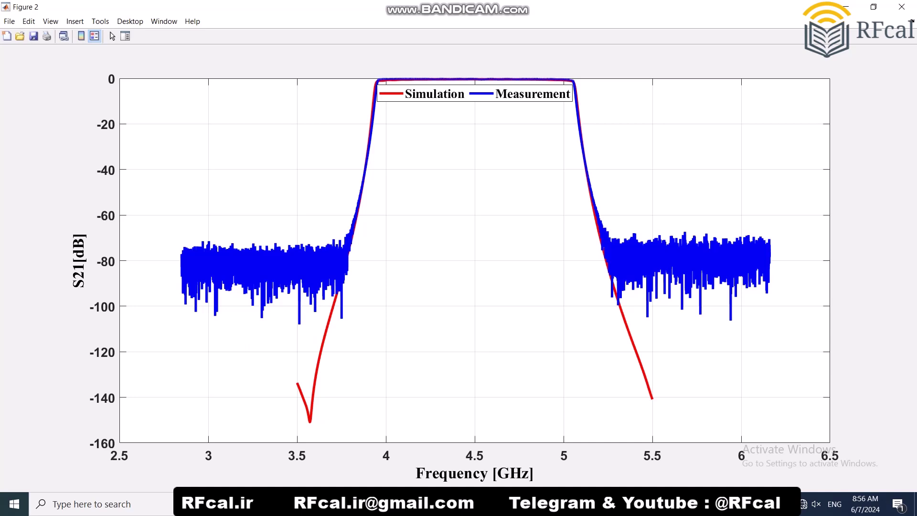
Zoom into the S21 passband near 0 dB and move the legend clear of the curves to compare simulation with measurement.
{"action": "left_click_drag", "start_coordinate": [474, 94], "coordinate": [474, 165]}
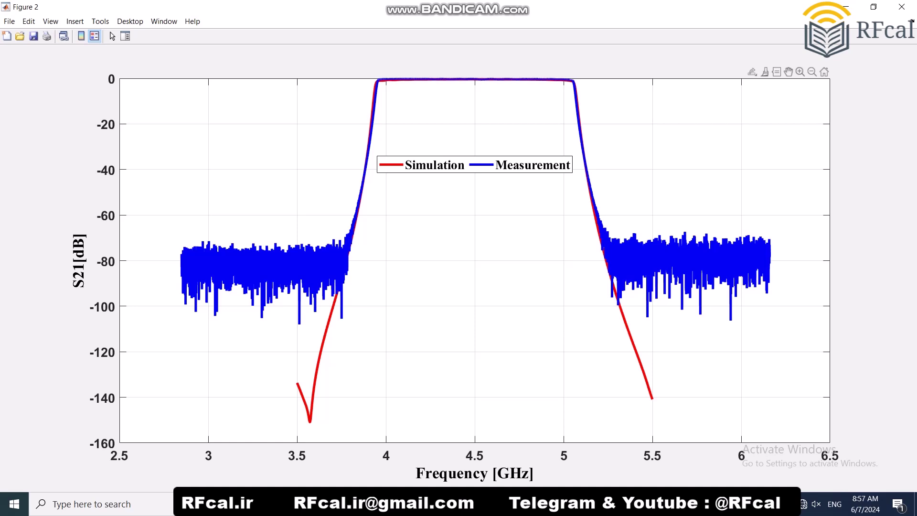
{"action": "left_click", "coordinate": [800, 72]}
{"action": "left_click_drag", "start_coordinate": [483, 79], "coordinate": [483, 89]}
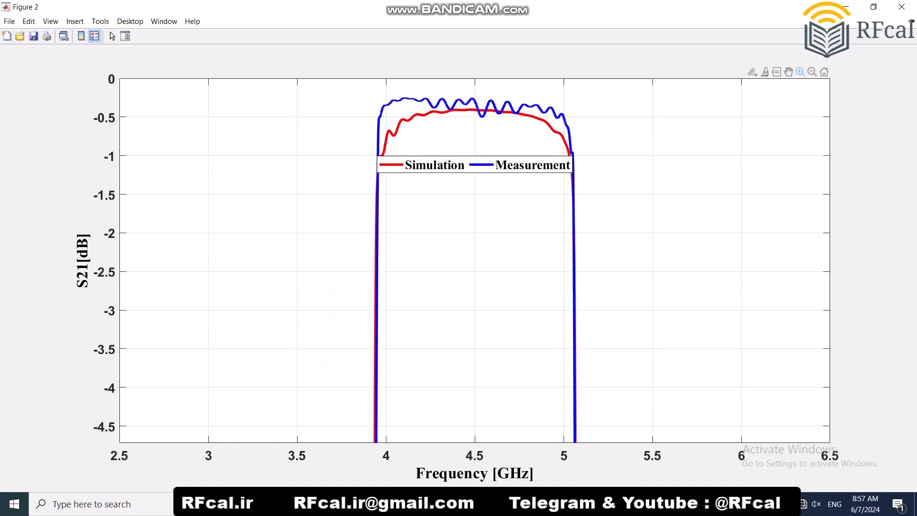
{"action": "left_click_drag", "start_coordinate": [474, 165], "coordinate": [686, 202]}
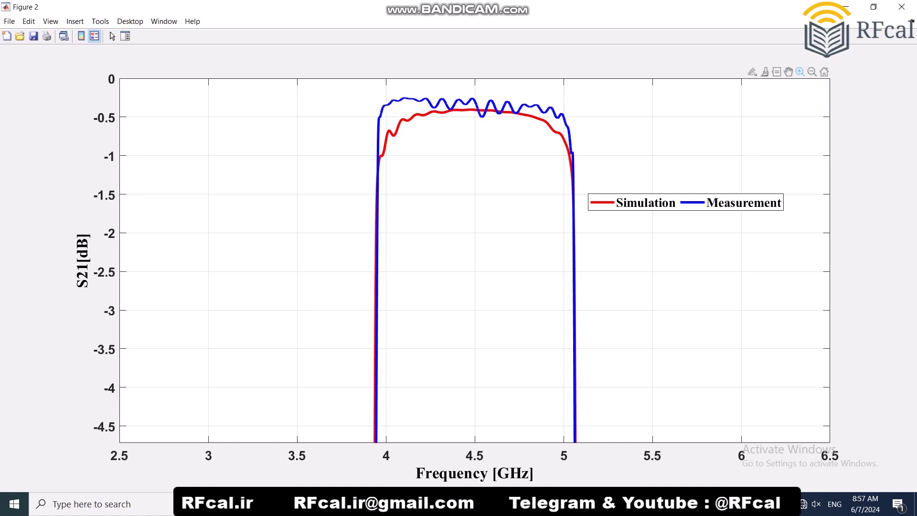
Restore the full S21 plot view, place the legend between the filter skirts, and close the figure.
{"action": "double_click", "coordinate": [475, 261]}
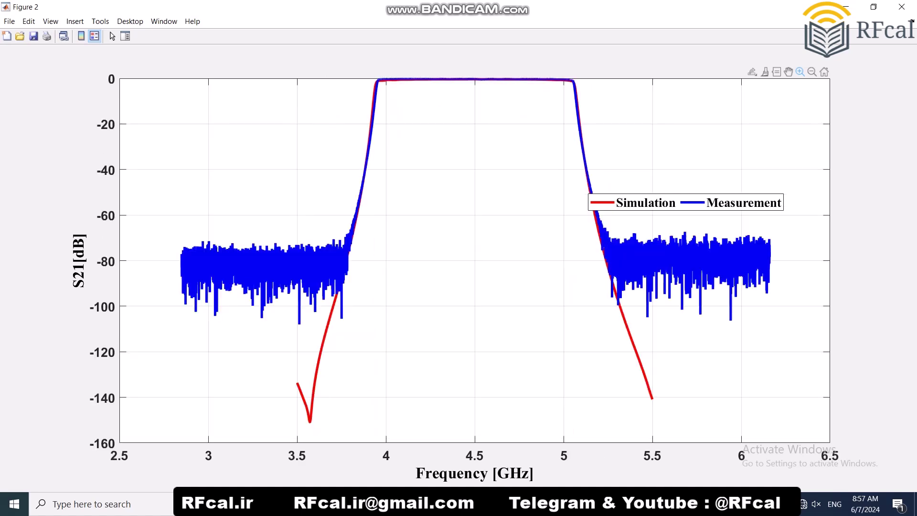
{"action": "left_click_drag", "start_coordinate": [686, 203], "coordinate": [480, 213]}
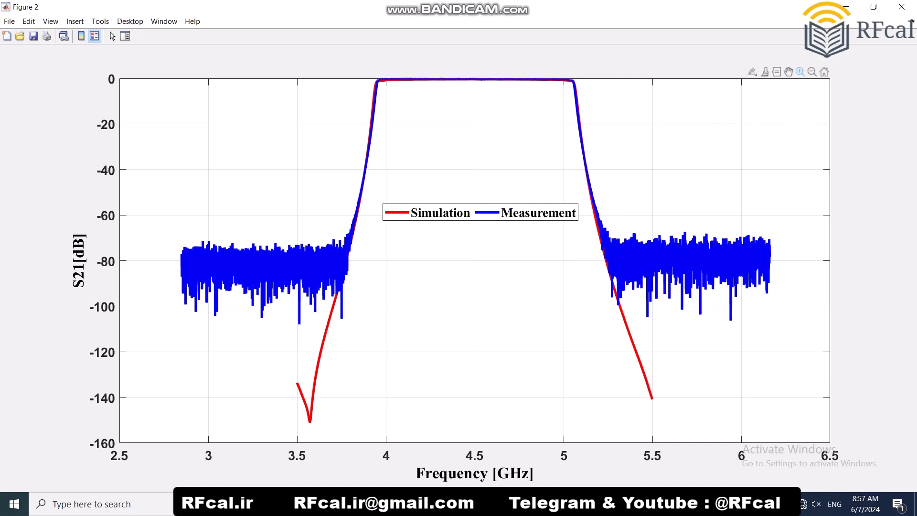
{"action": "left_click", "coordinate": [902, 7]}
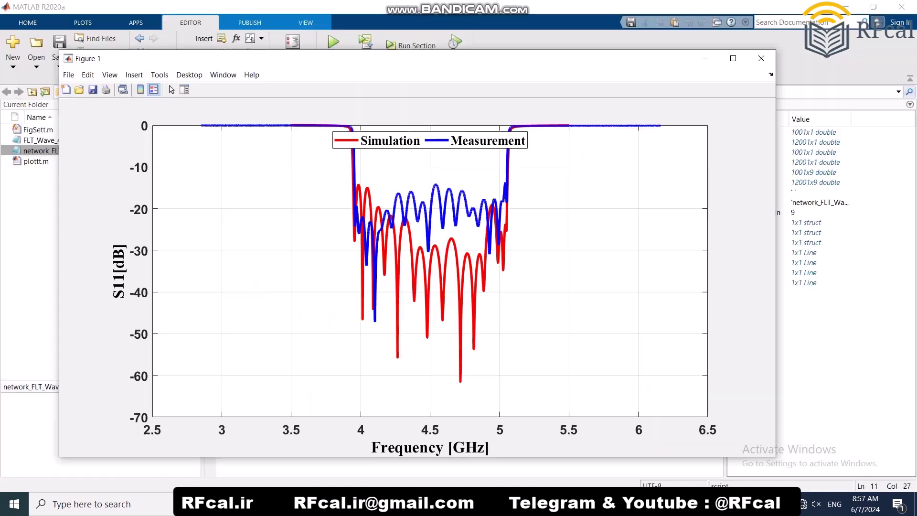
Maximize the S11 figure, move its legend clear of the curves to compare simulation with measurement, and close it.
{"action": "left_click", "coordinate": [733, 58]}
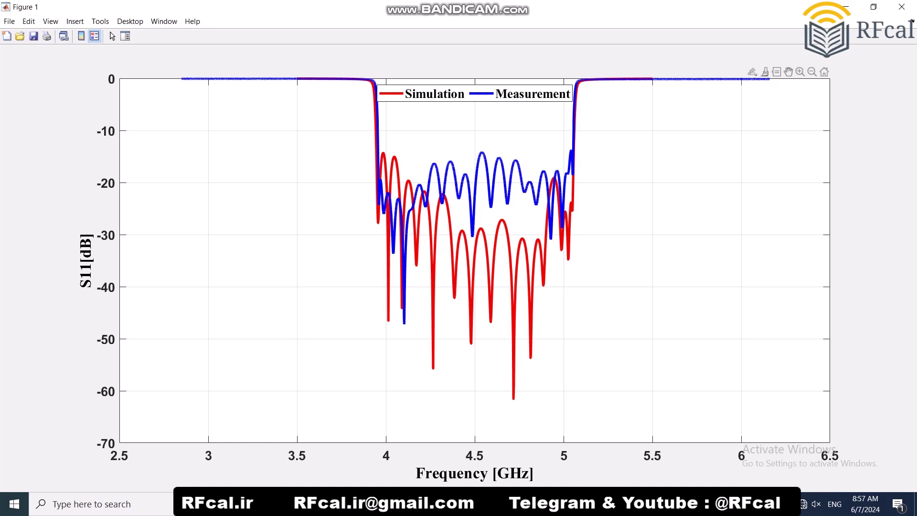
{"action": "left_click_drag", "start_coordinate": [474, 93], "coordinate": [257, 285]}
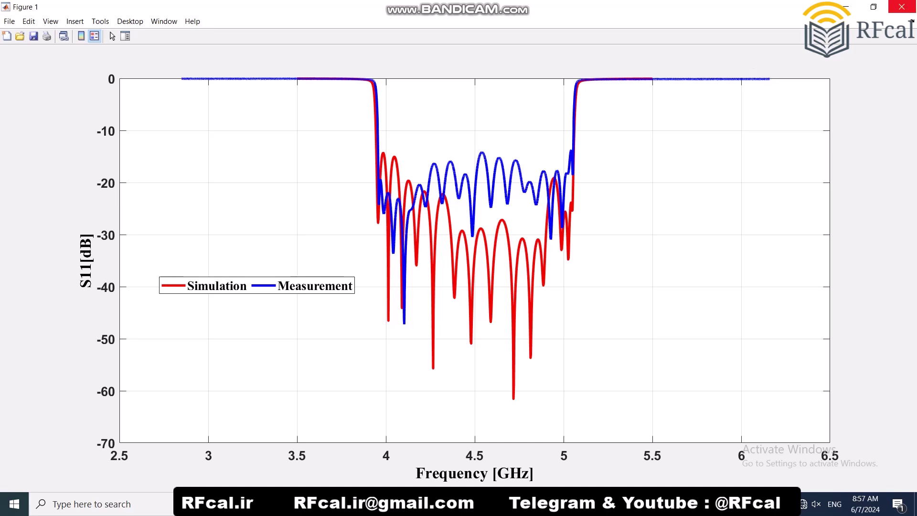
{"action": "left_click", "coordinate": [902, 6]}
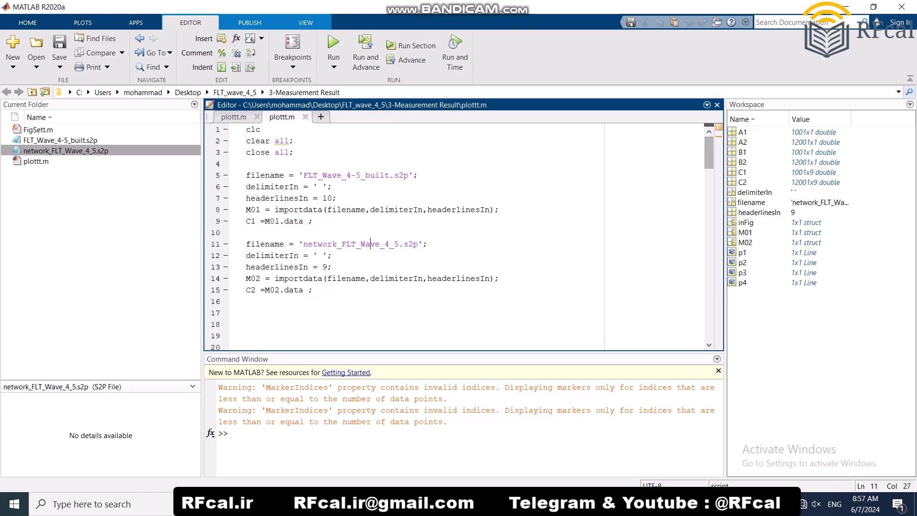
Minimize MATLAB and go back to the FLT_wave_4_5 folder in File Explorer.
{"action": "left_click", "coordinate": [846, 7]}
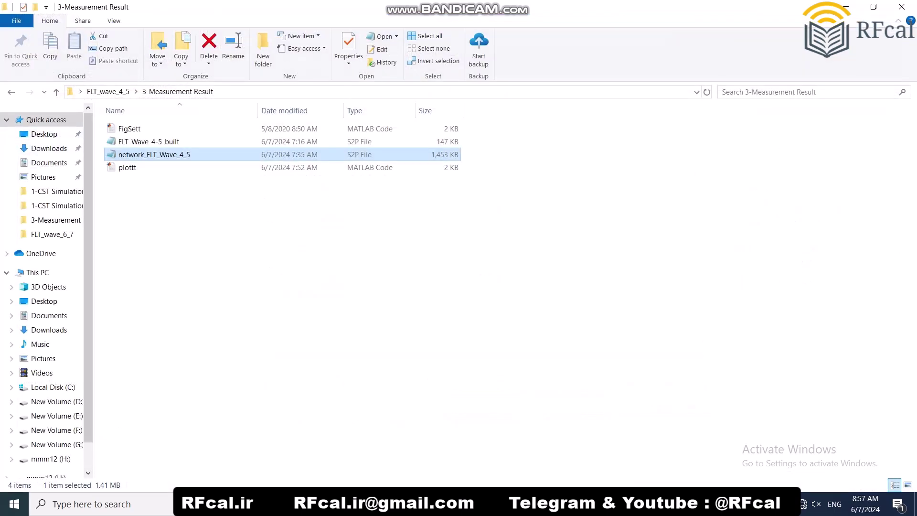
{"action": "left_click", "coordinate": [11, 92]}
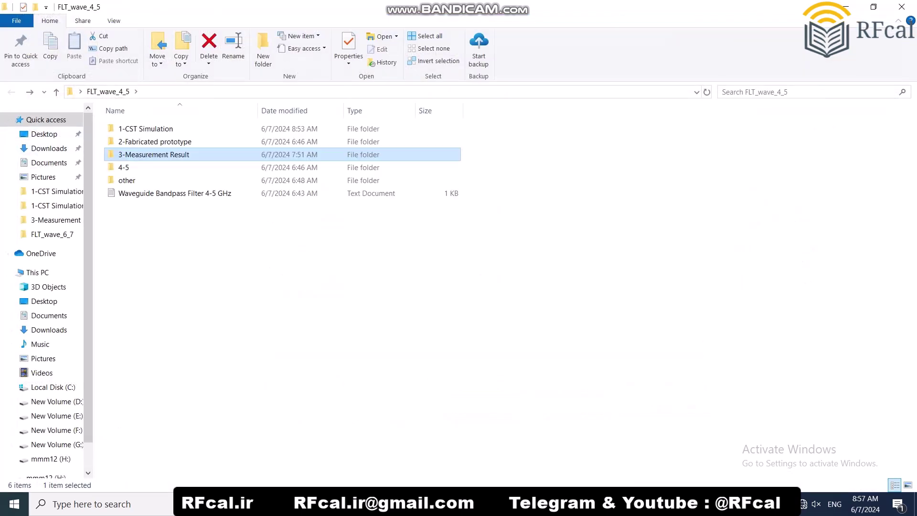